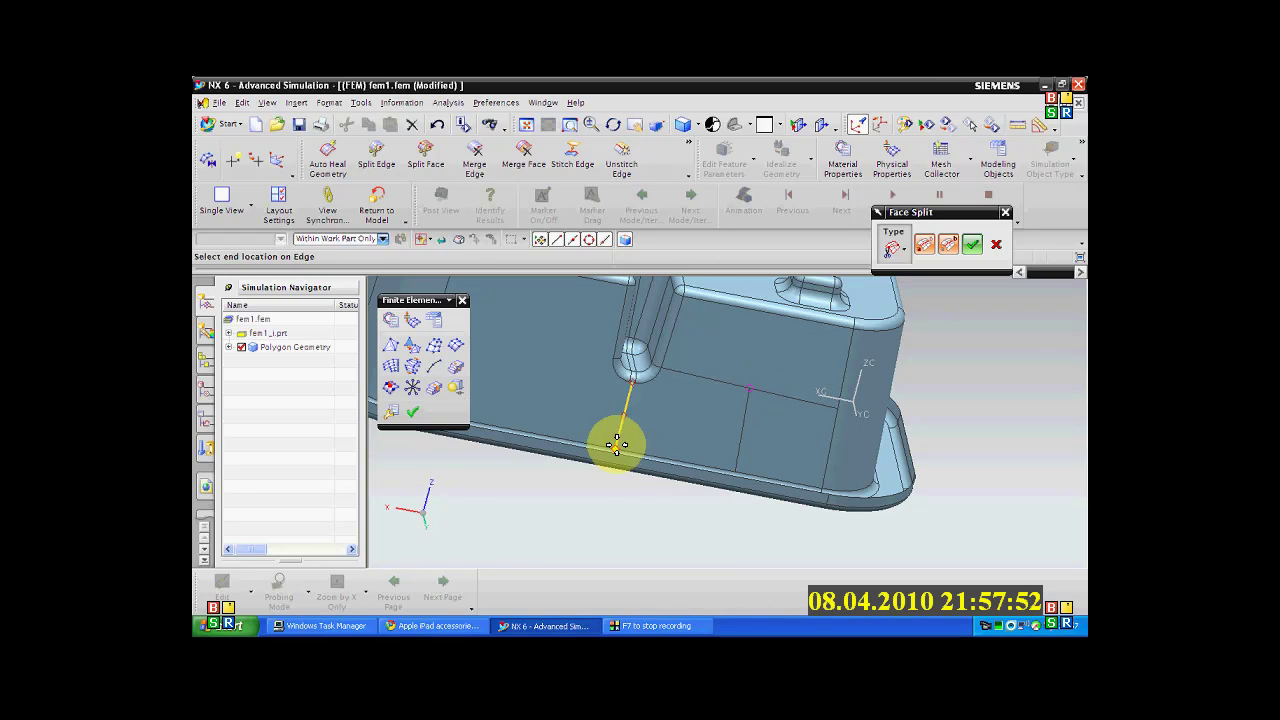
Step: Split the triangular wall face from the recess's rounded bottom edge to the midpoint of the diagonal edge
click(651, 379)
click(682, 418)
click(967, 258)
click(523, 158)
scroll(619, 320, up, 3)
scroll(624, 363, up, 2)
scroll(651, 403, down, 3)
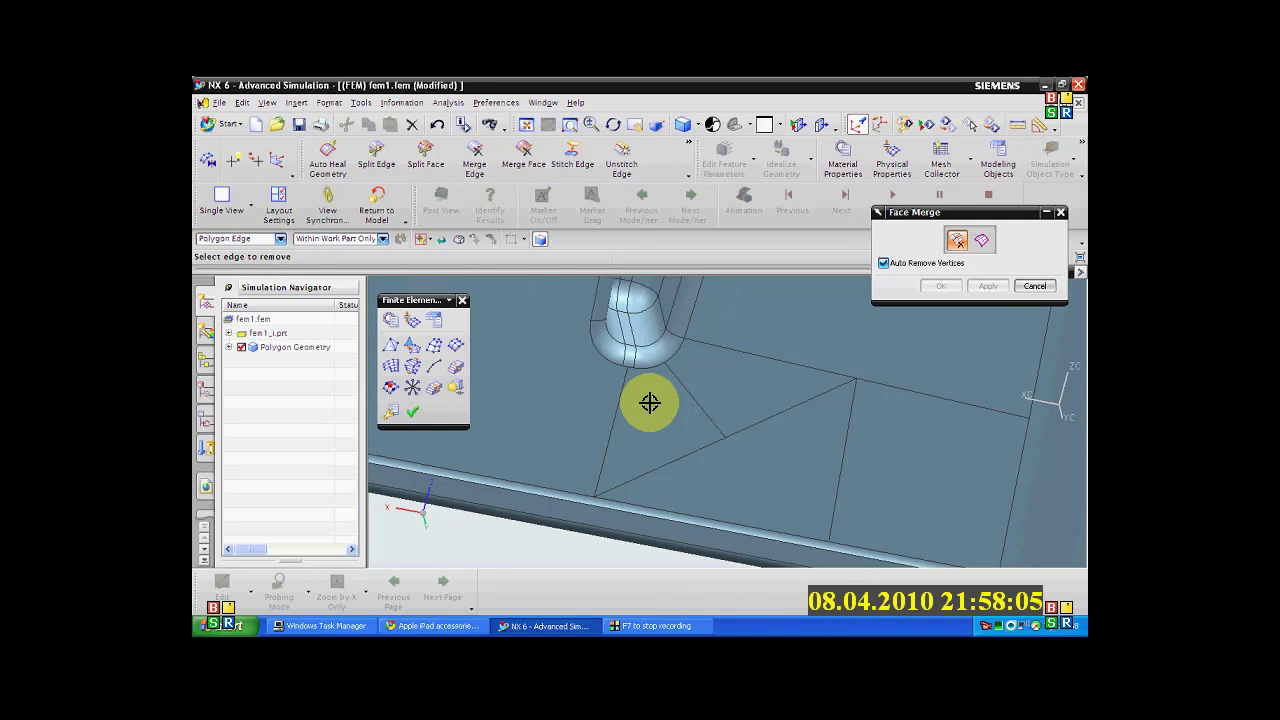
click(981, 241)
click(630, 408)
click(608, 406)
click(1027, 324)
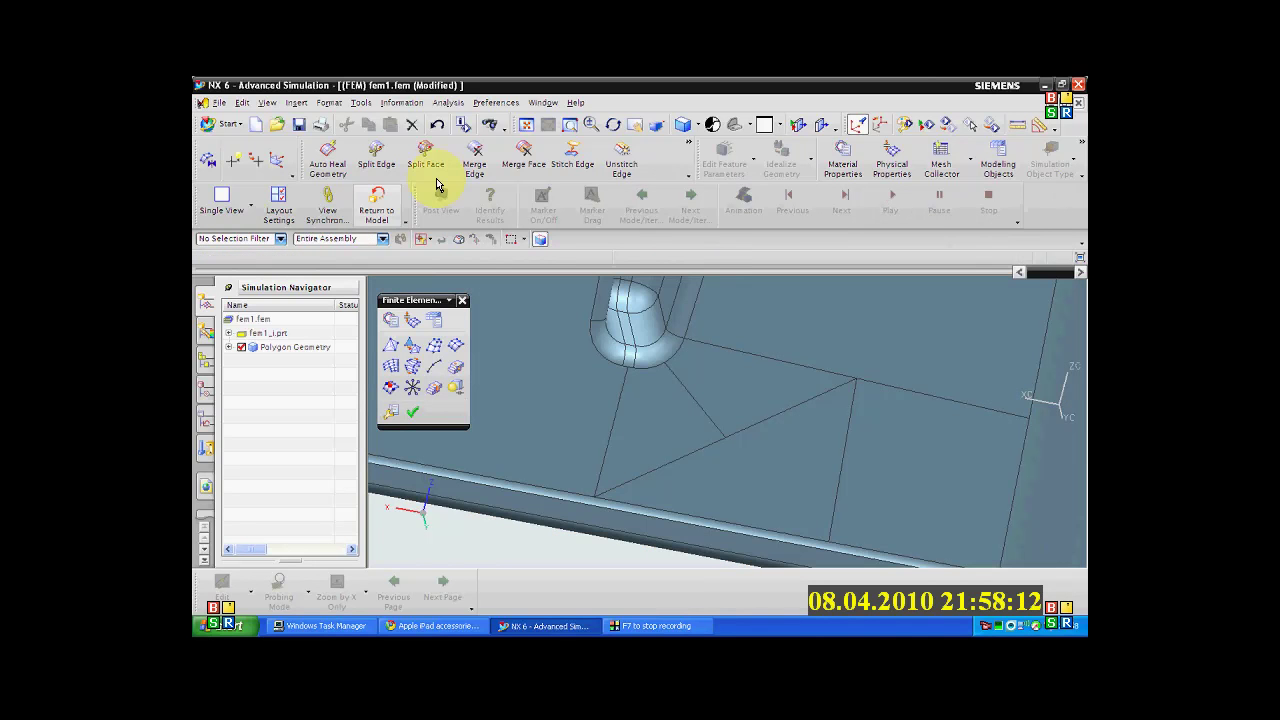
Step: Auto-merge the large wall face with the small split face below the recess, using edge and vertex angles of 15 degrees
click(520, 155)
click(630, 417)
click(549, 408)
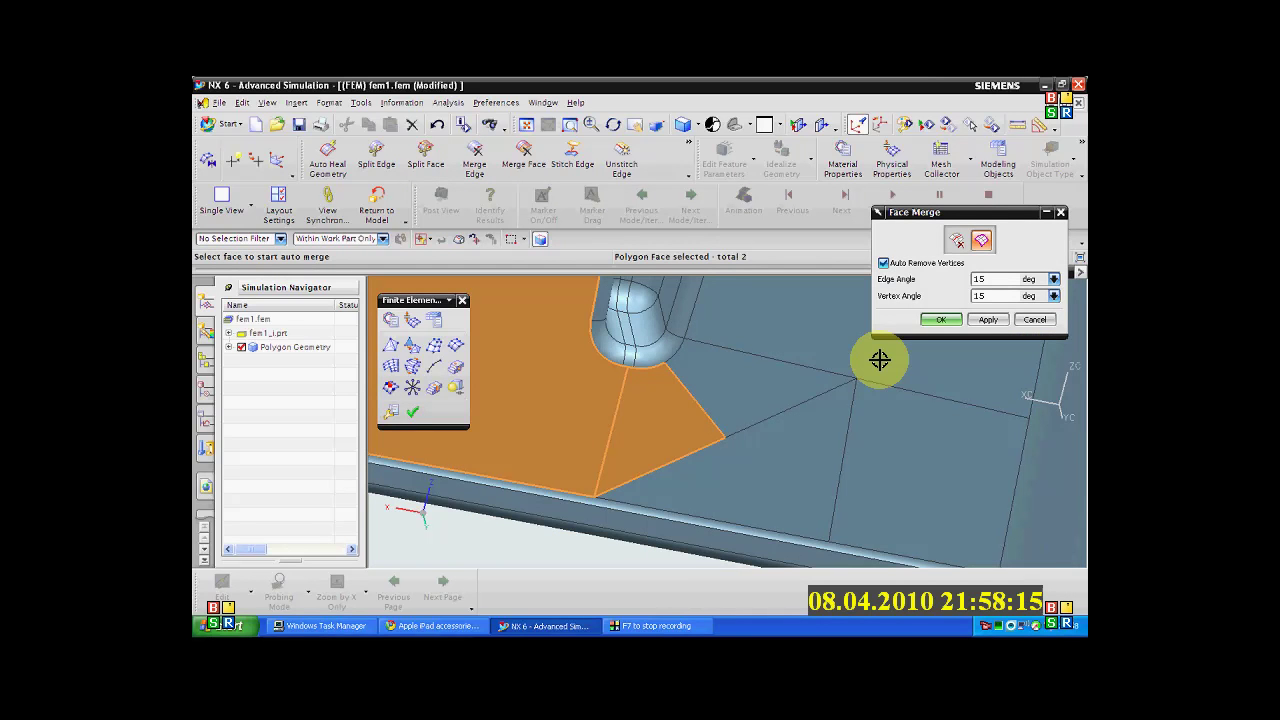
click(974, 321)
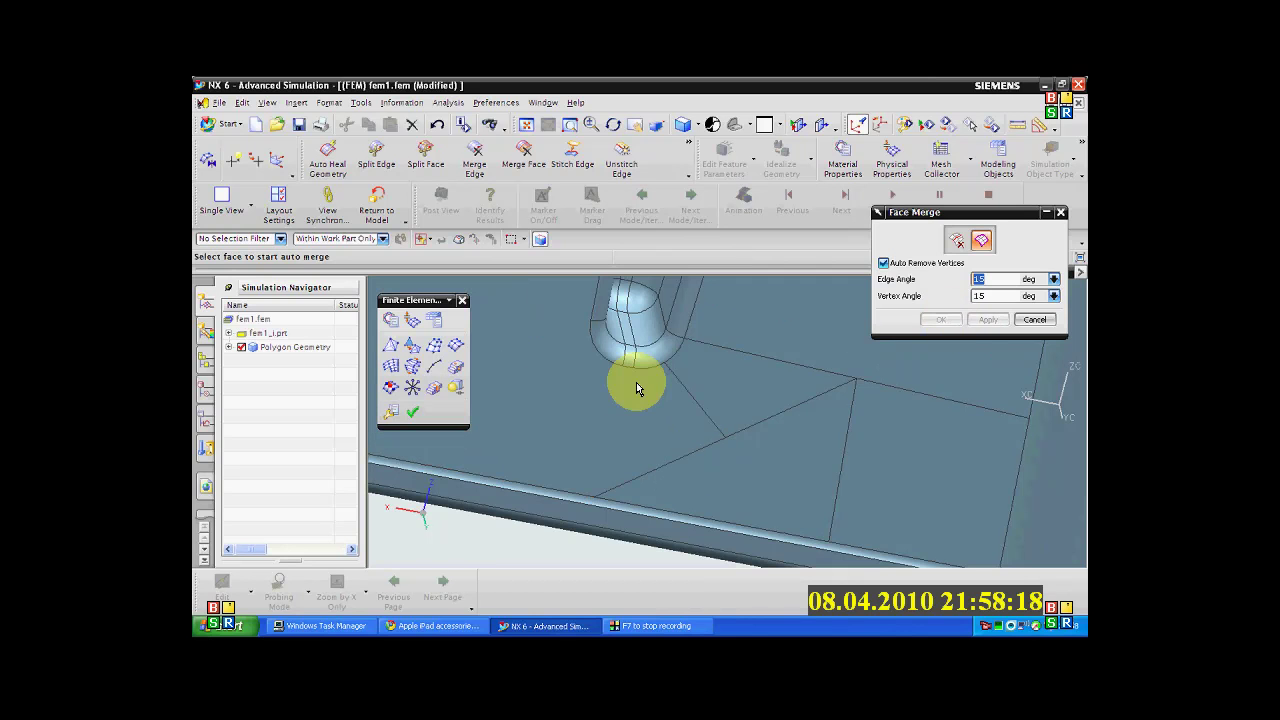
click(1035, 320)
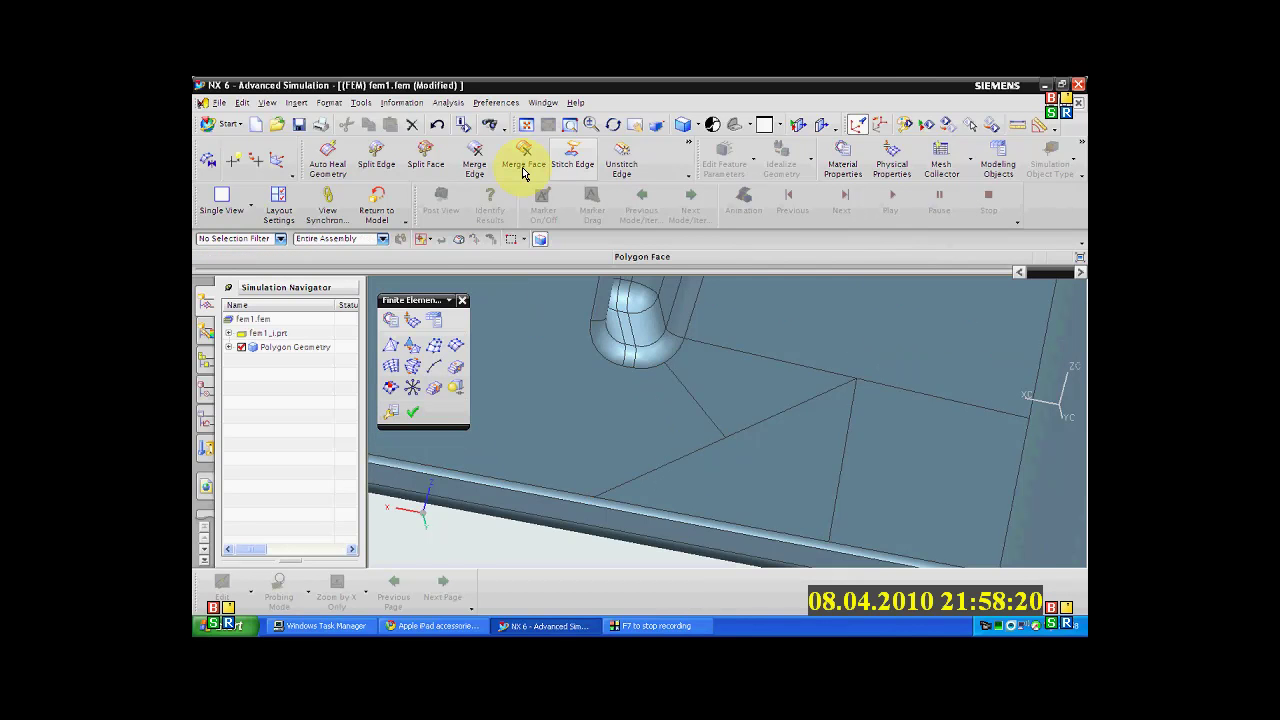
Step: Split the merged wall face again from the recess's rounded bottom edge to the lower end of the diagonal edge
click(426, 158)
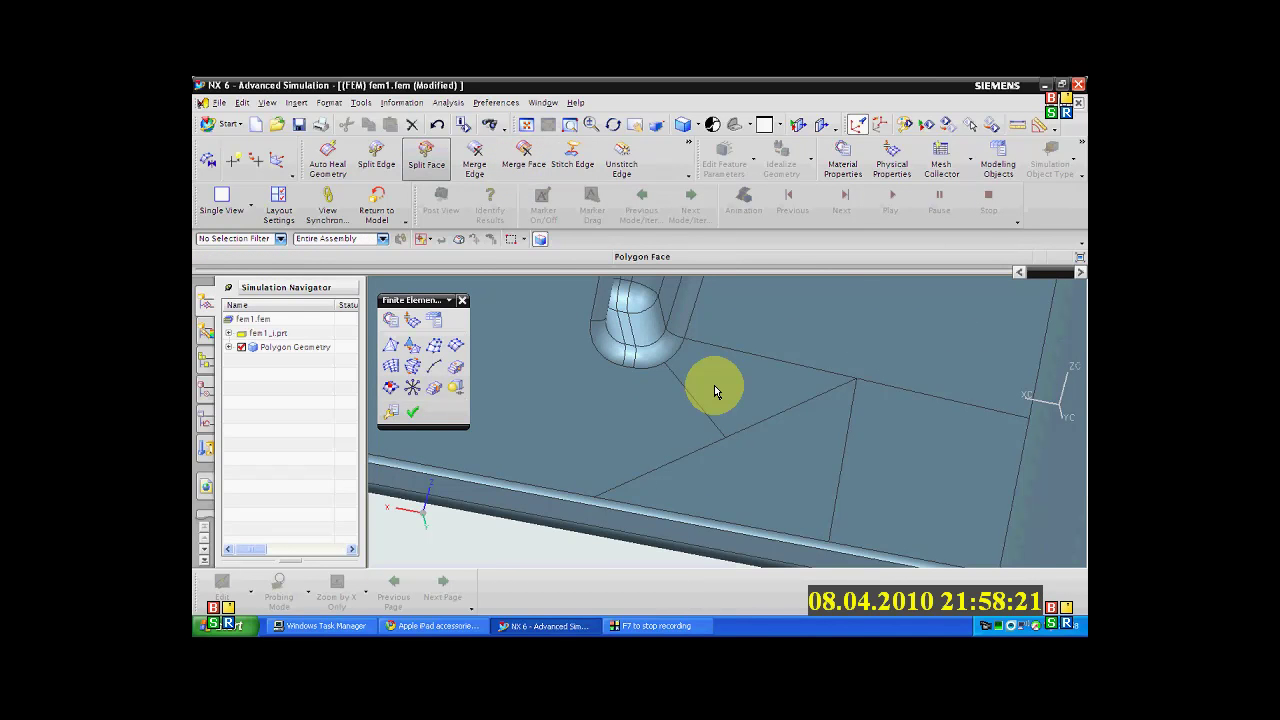
click(631, 363)
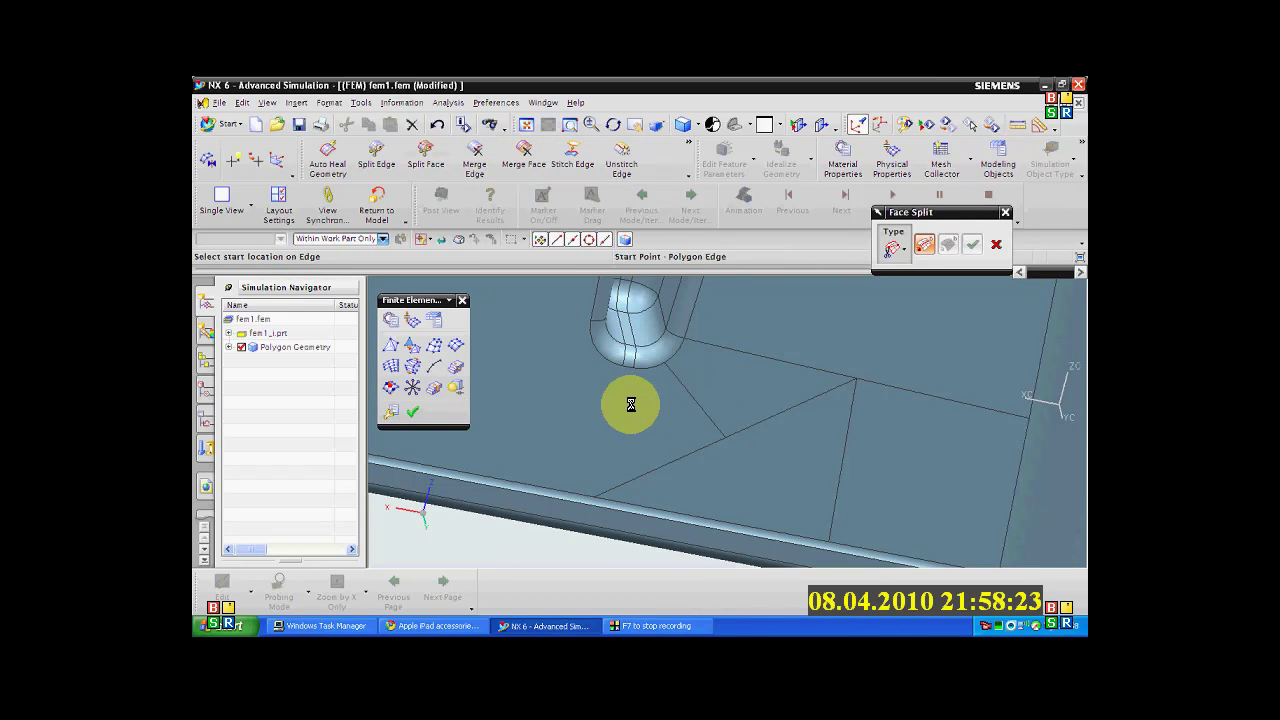
click(597, 494)
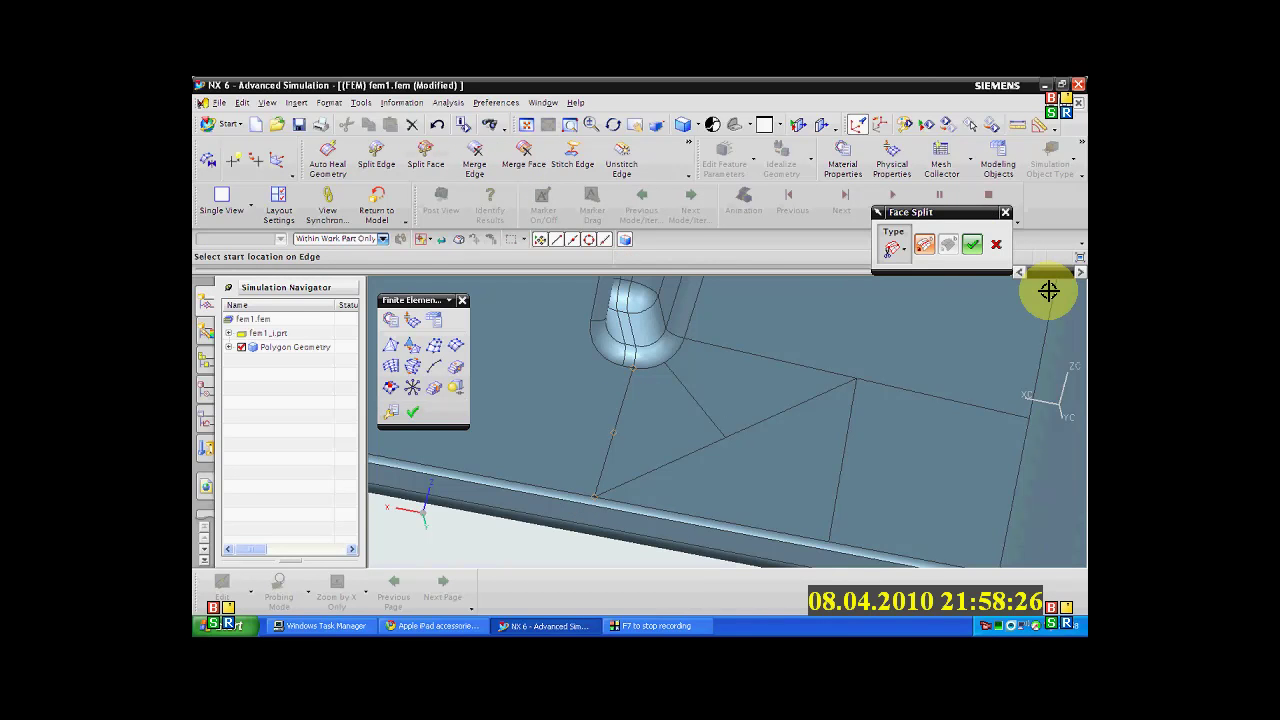
click(970, 245)
Step: Preview a CQUAD4 2D mapped mesh with an overall element size of 25.4 on the five split faces beside the recess
scroll(558, 369, down, 3)
click(558, 369)
click(398, 372)
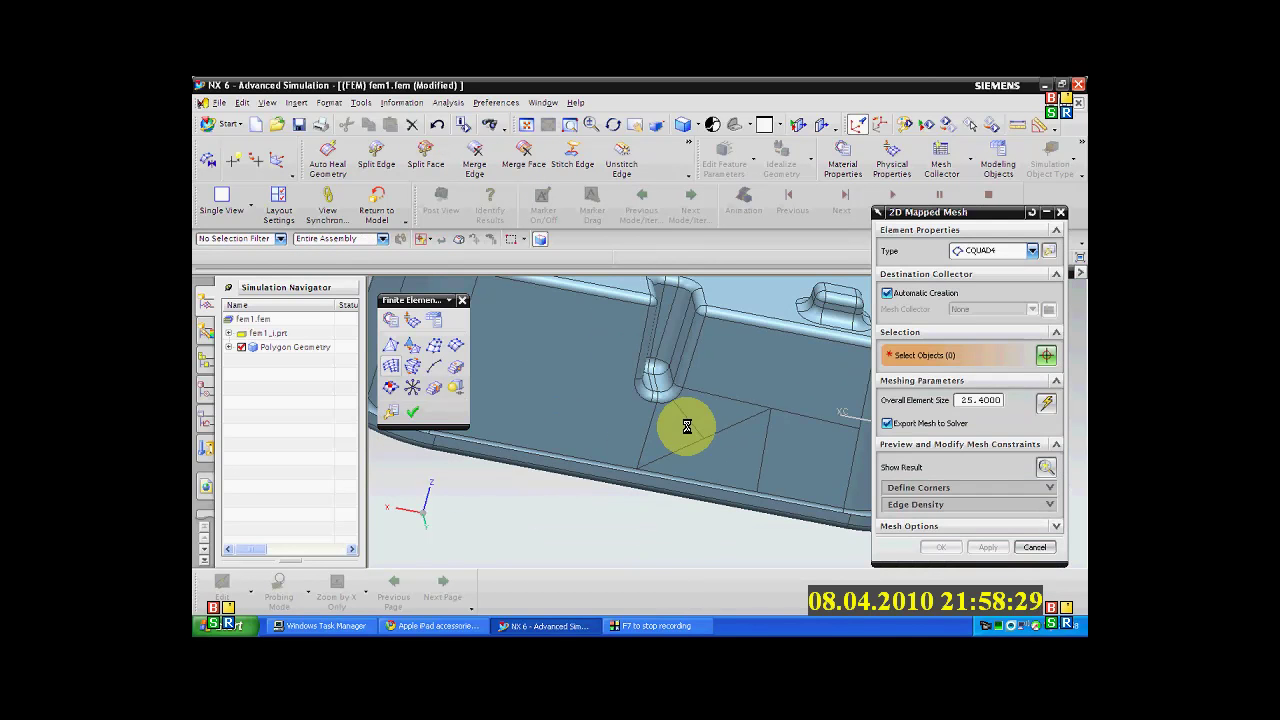
click(681, 426)
click(705, 413)
click(726, 456)
click(805, 470)
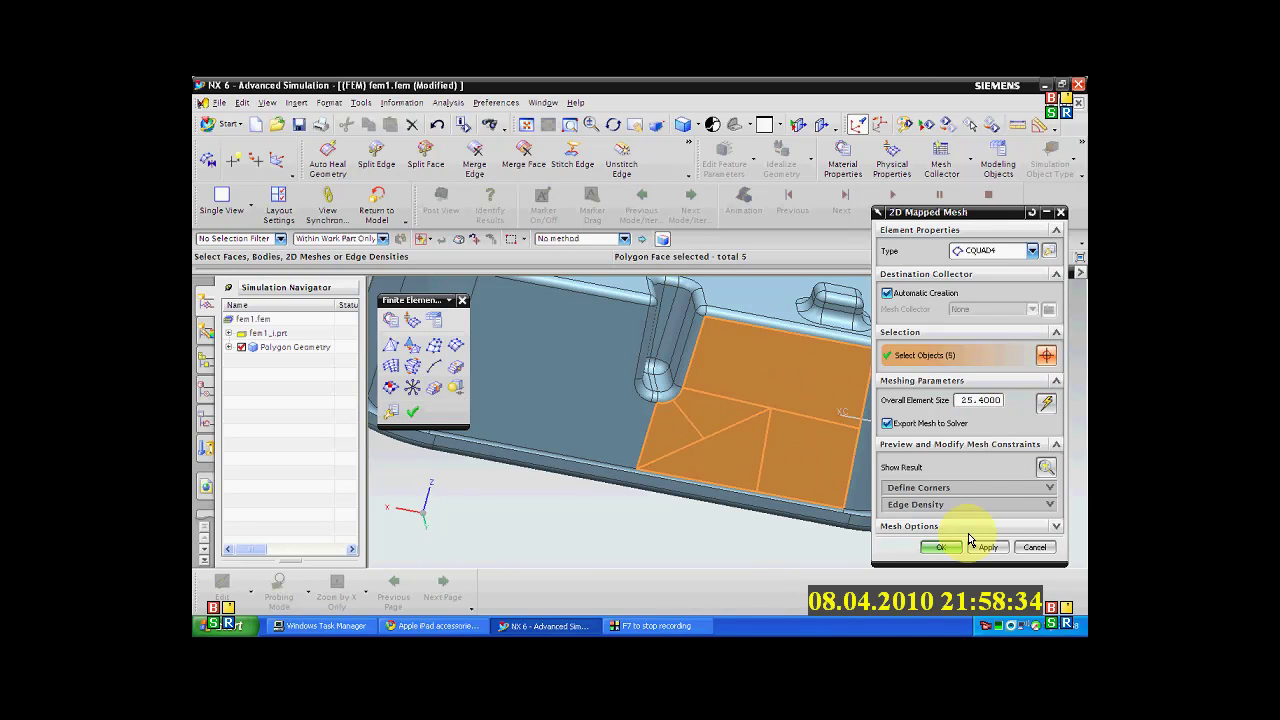
click(1043, 469)
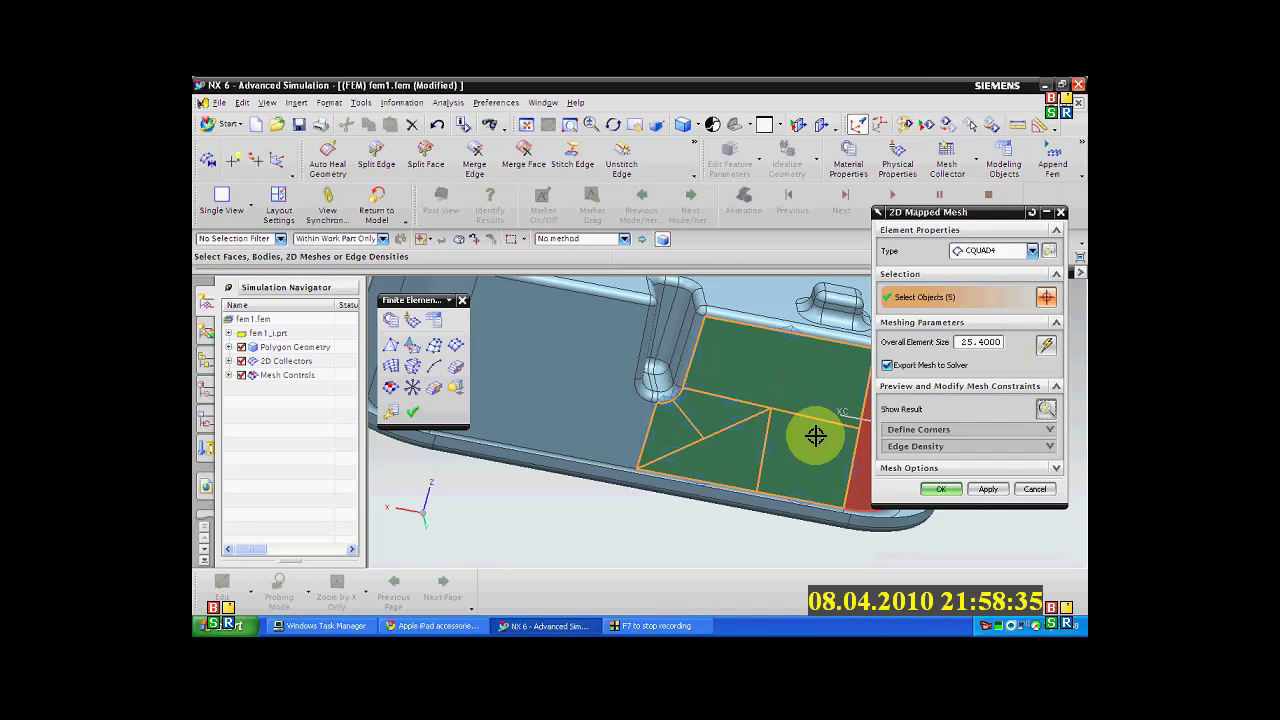
Step: Preview the mapped mesh on the five faces with an overall element size of 1, and discard it
double_click(1000, 343)
click(990, 342)
text(100)
double_click(980, 342)
text(1)
click(1045, 411)
scroll(651, 387, up, 3)
middle_drag(651, 387, 672, 312)
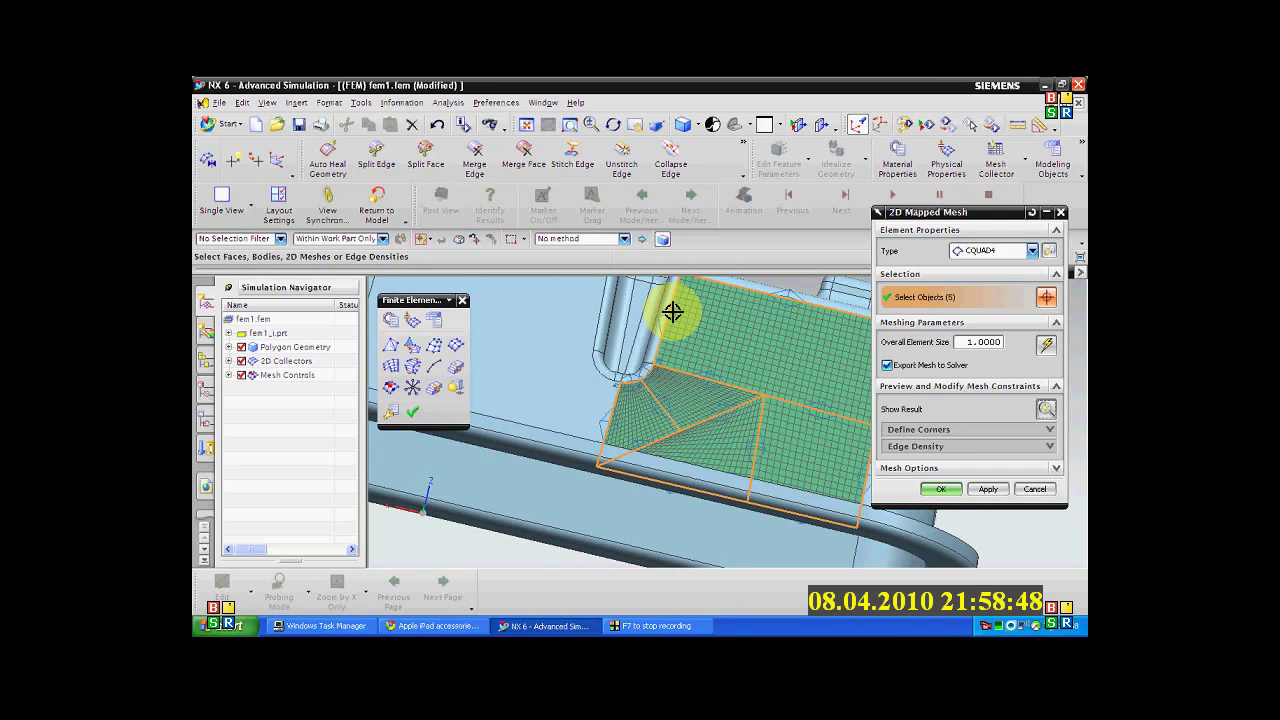
scroll(819, 411, up, 2)
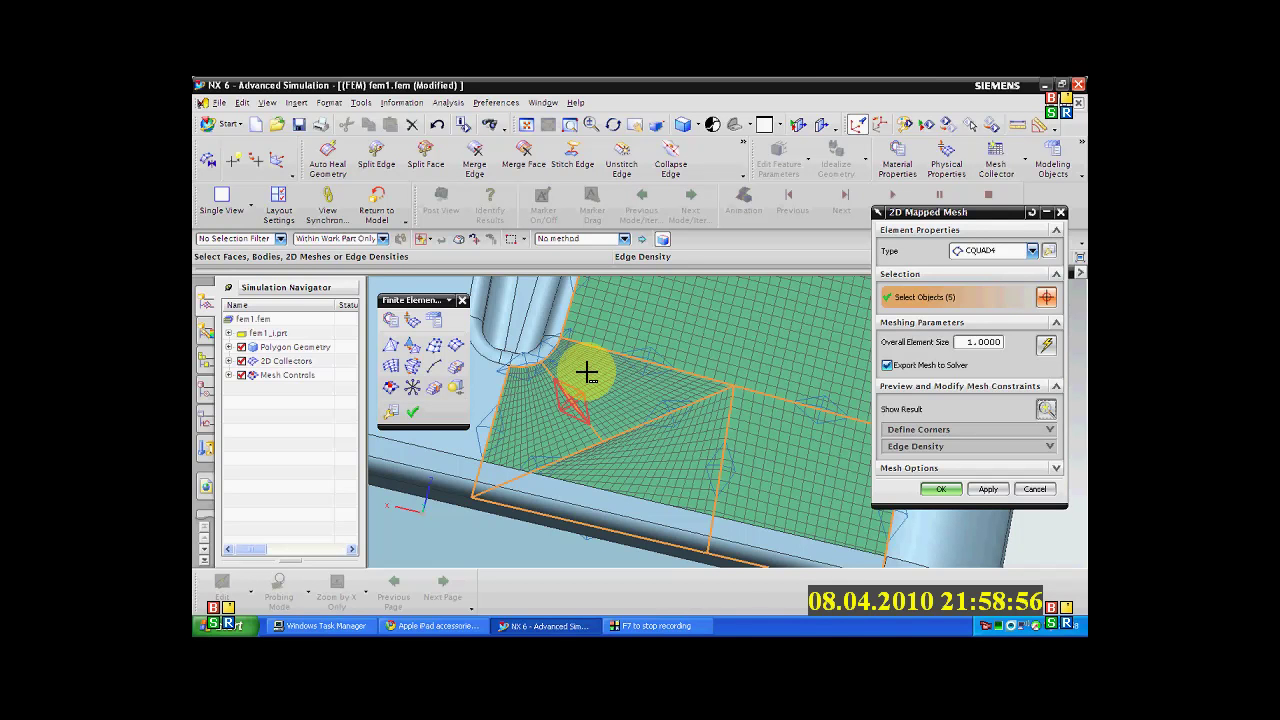
scroll(543, 394, up, 1)
scroll(541, 393, up, 1)
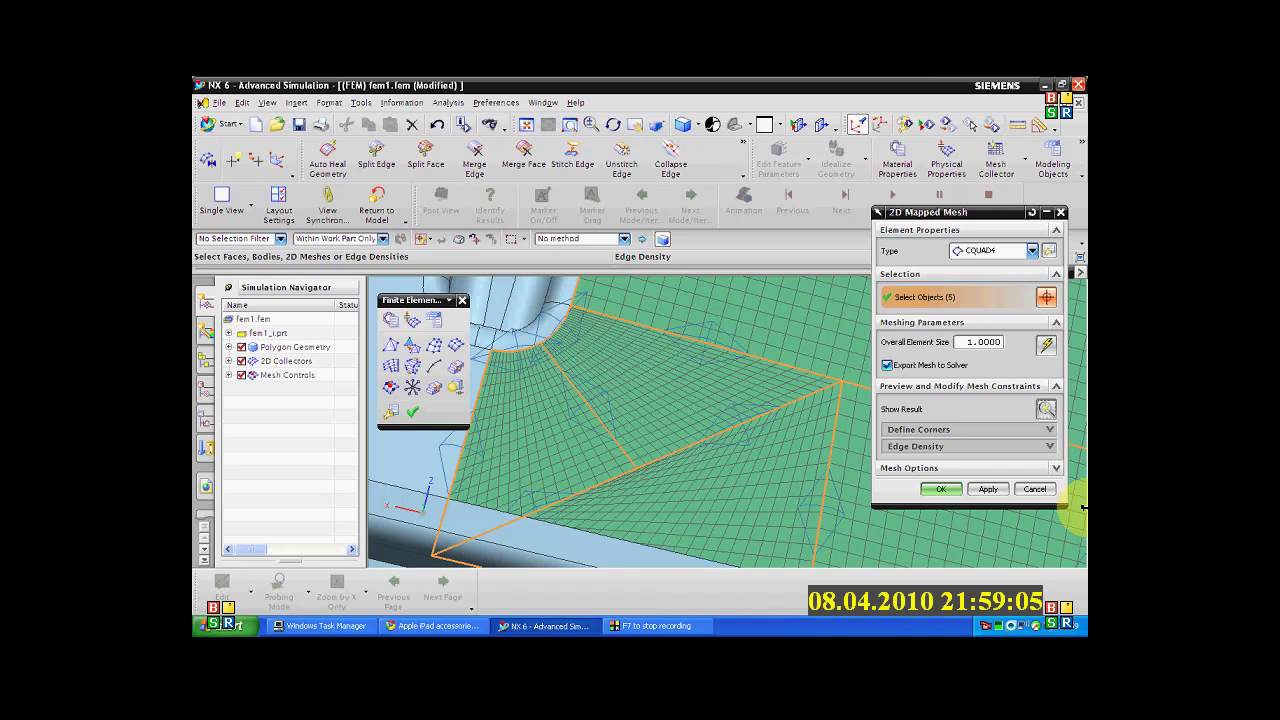
click(1038, 488)
key(ctrl+z)
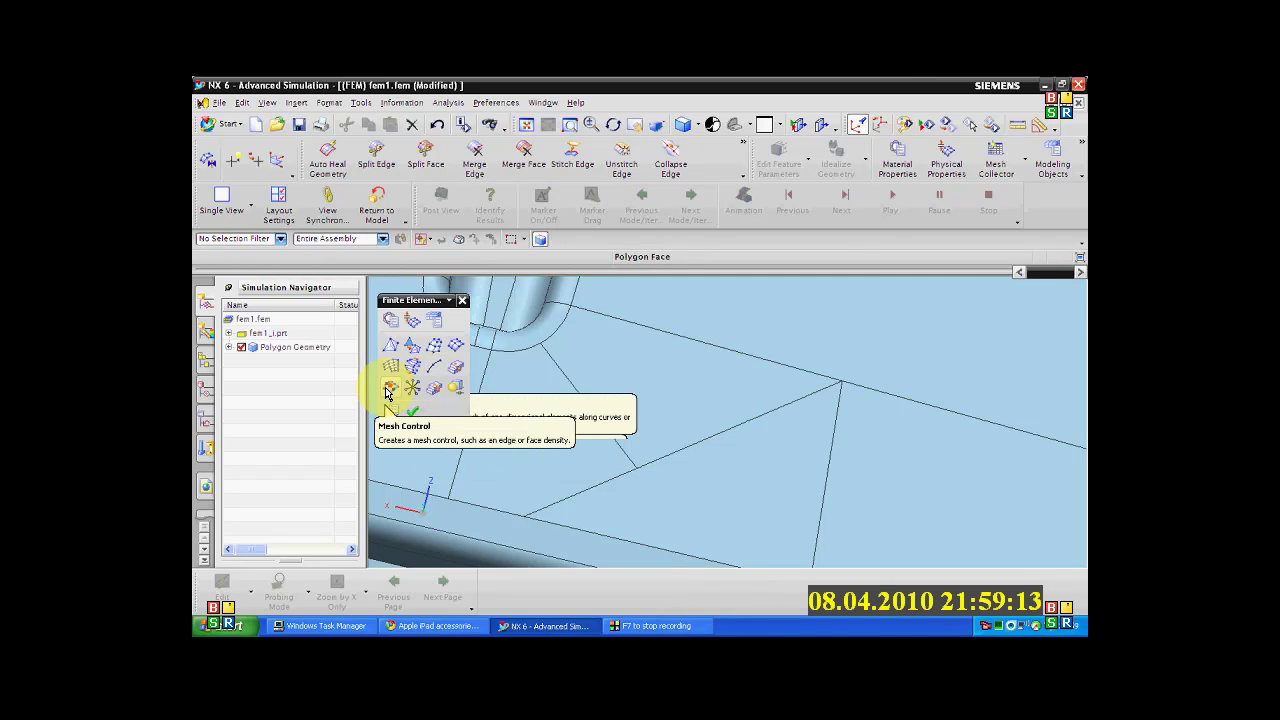
Step: Apply a Number on Edge mesh control of 3 elements to both arc edges at the bottom of the recess
click(389, 388)
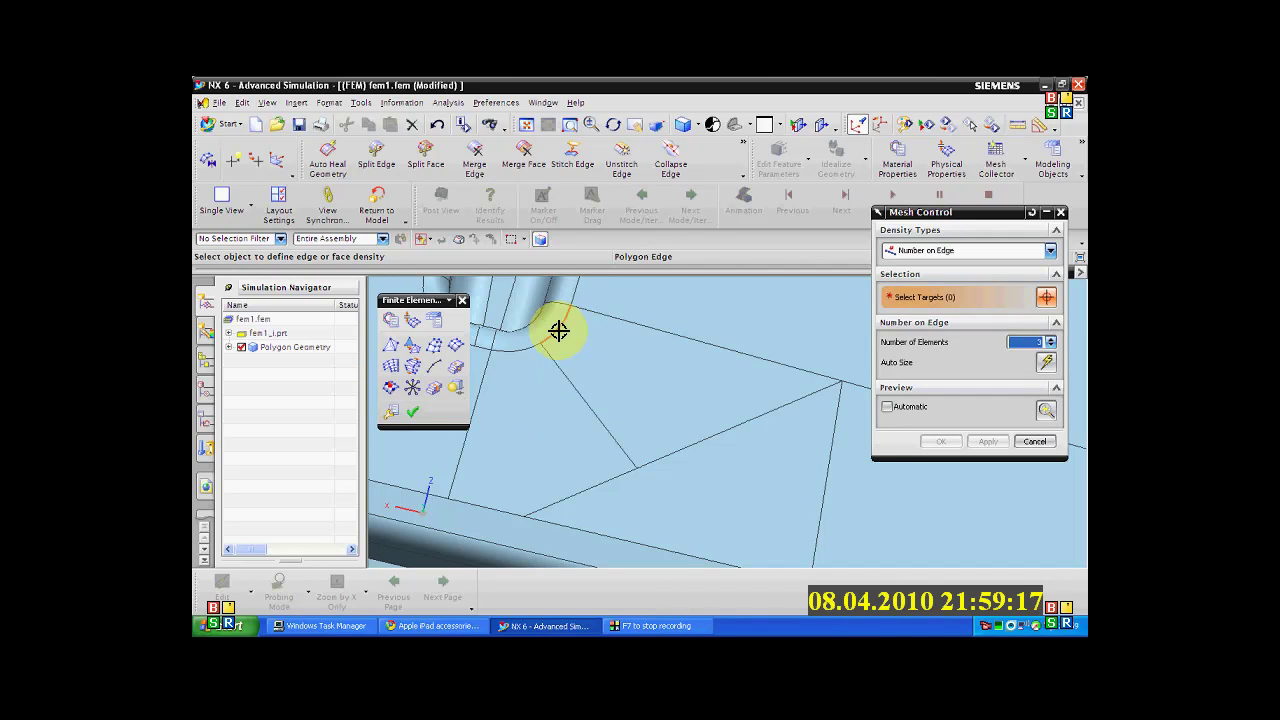
click(558, 331)
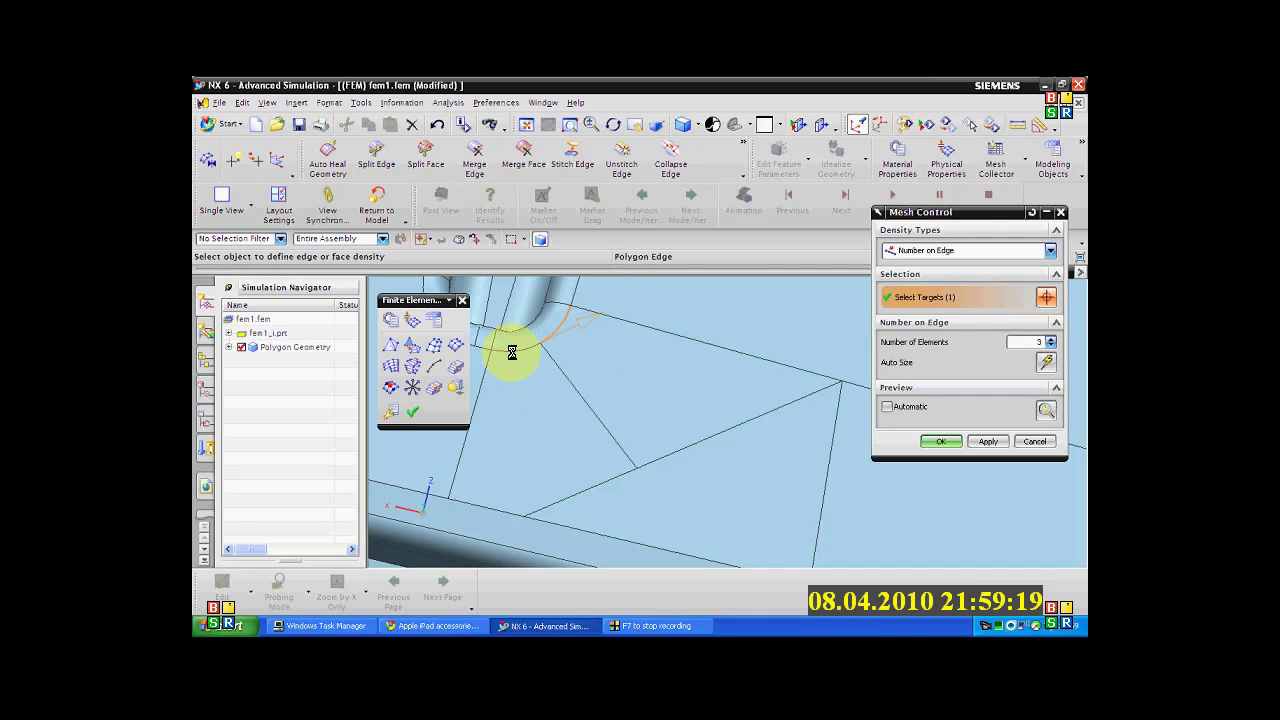
click(512, 352)
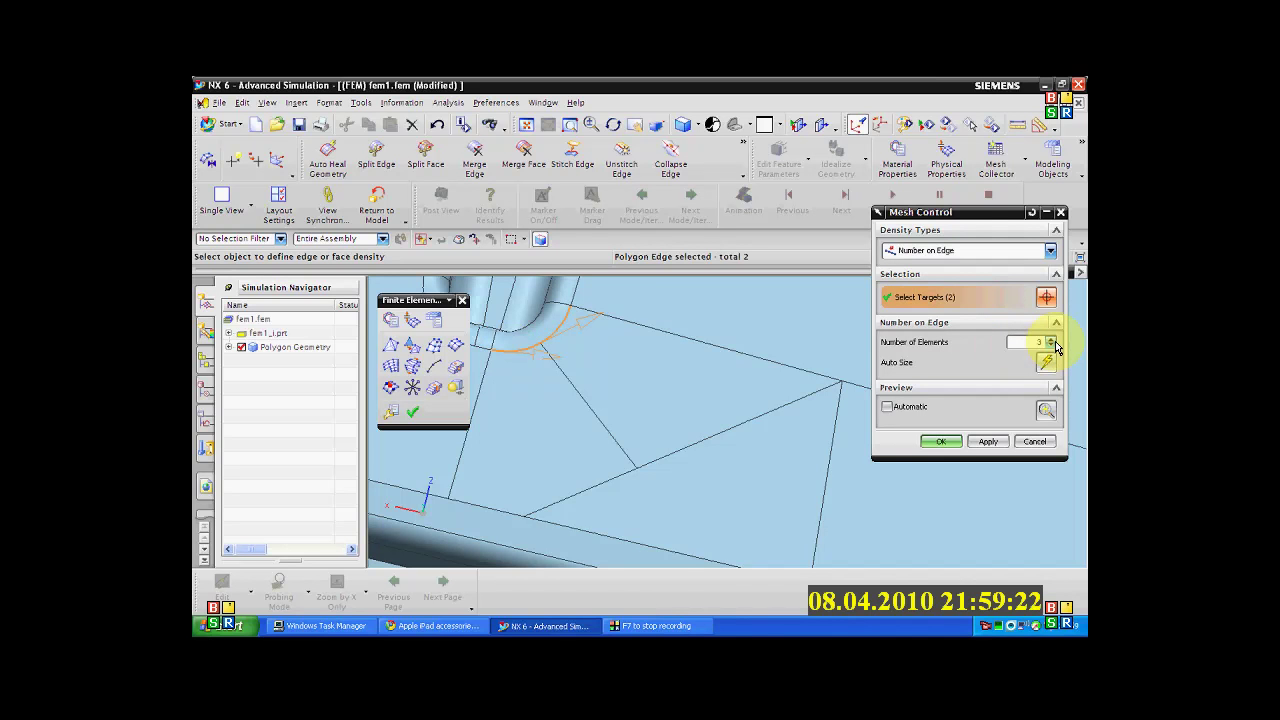
click(1040, 414)
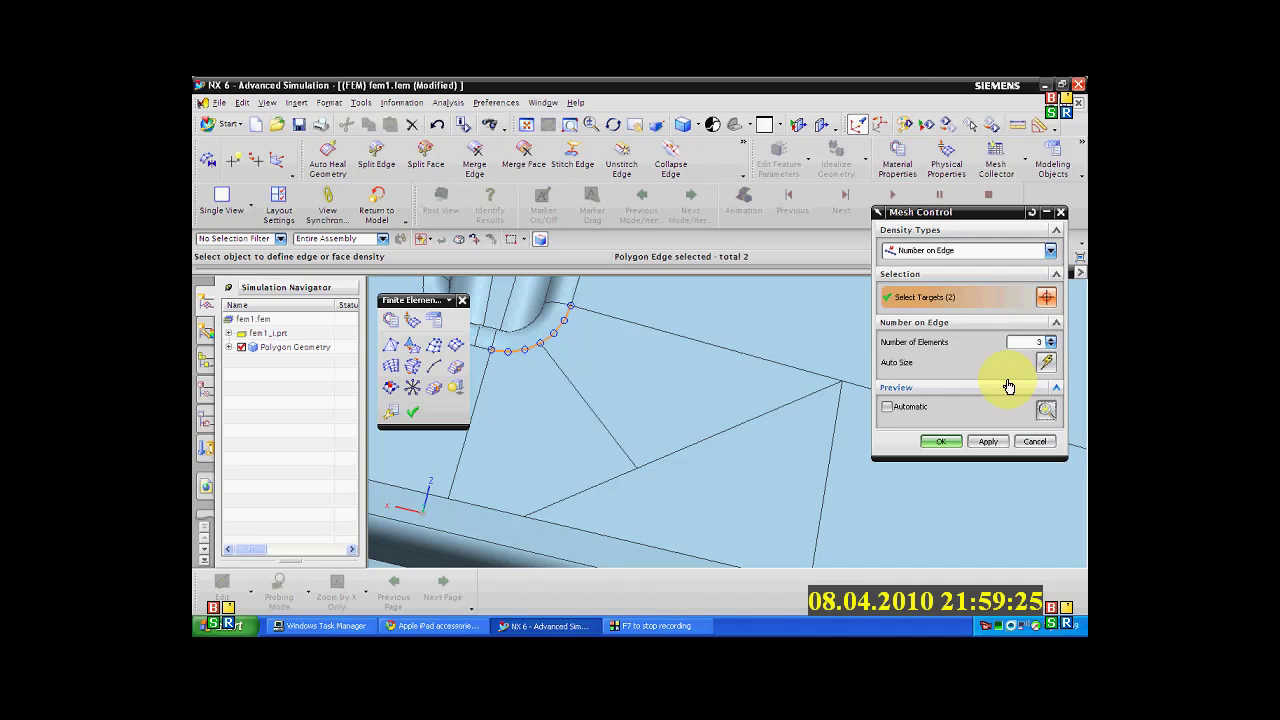
click(931, 441)
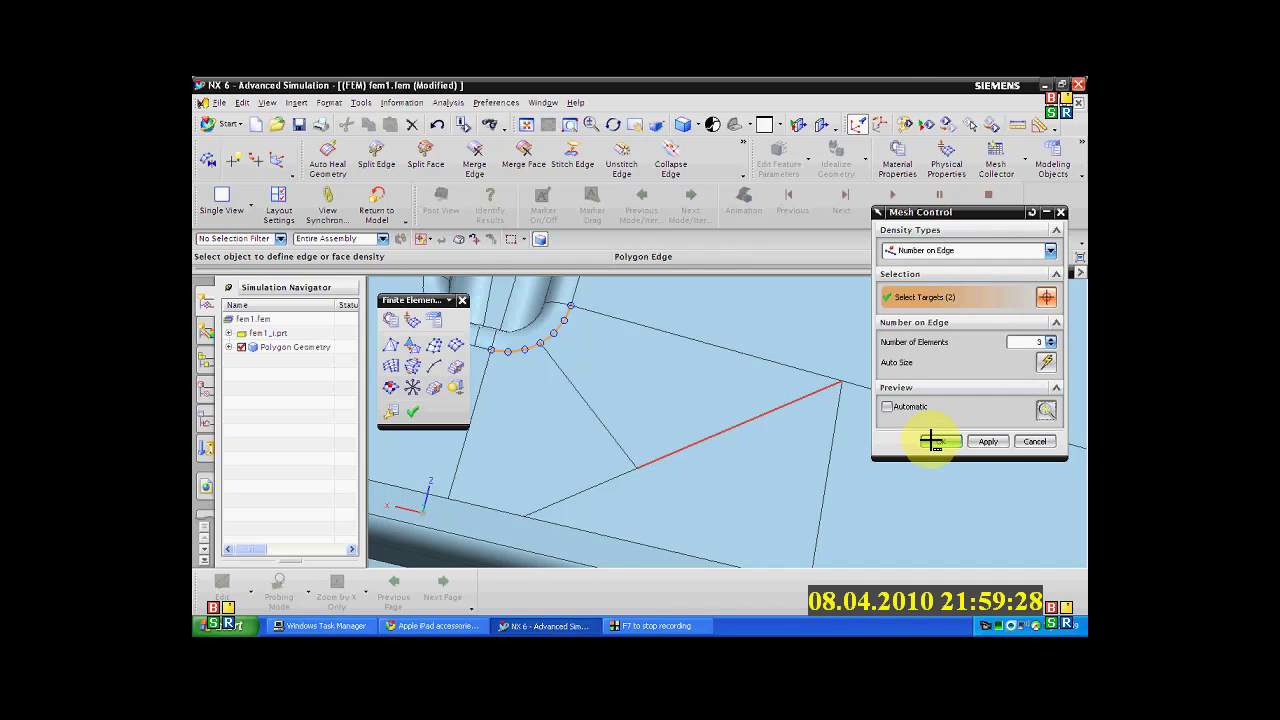
click(986, 441)
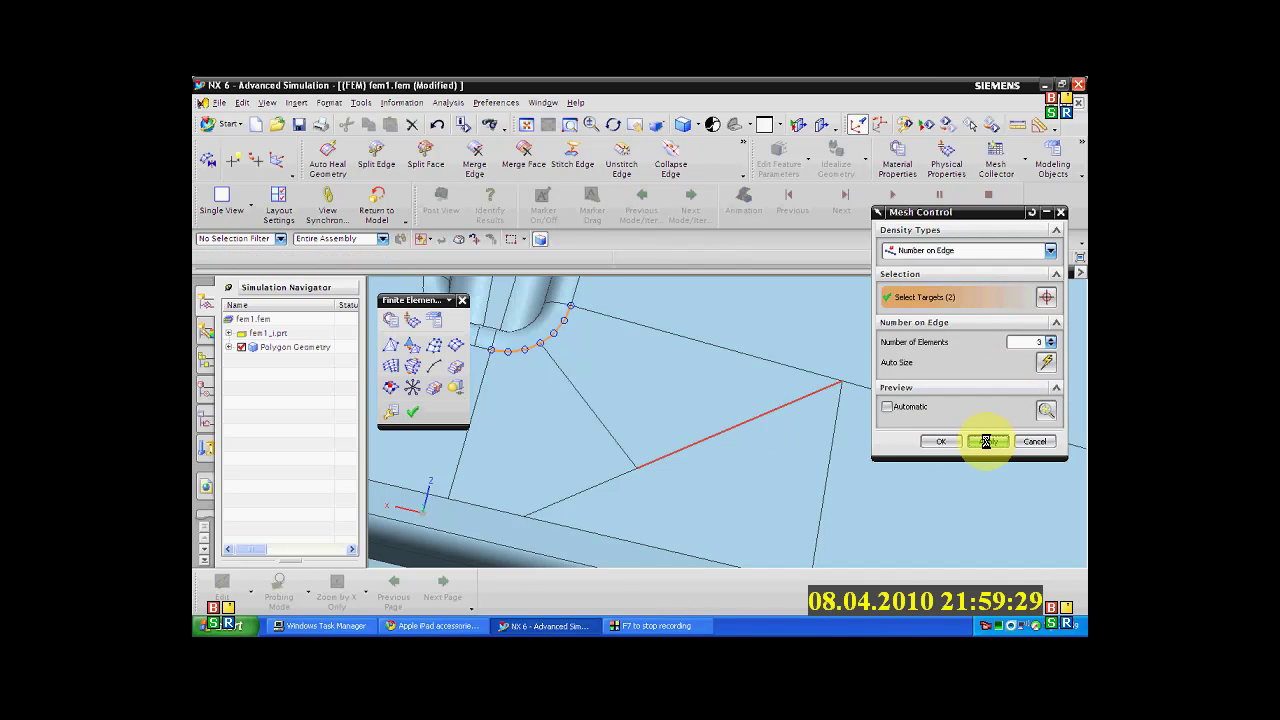
Step: Add a Number on Edge mesh control of 7 elements to both segments of the diagonal edge
click(728, 432)
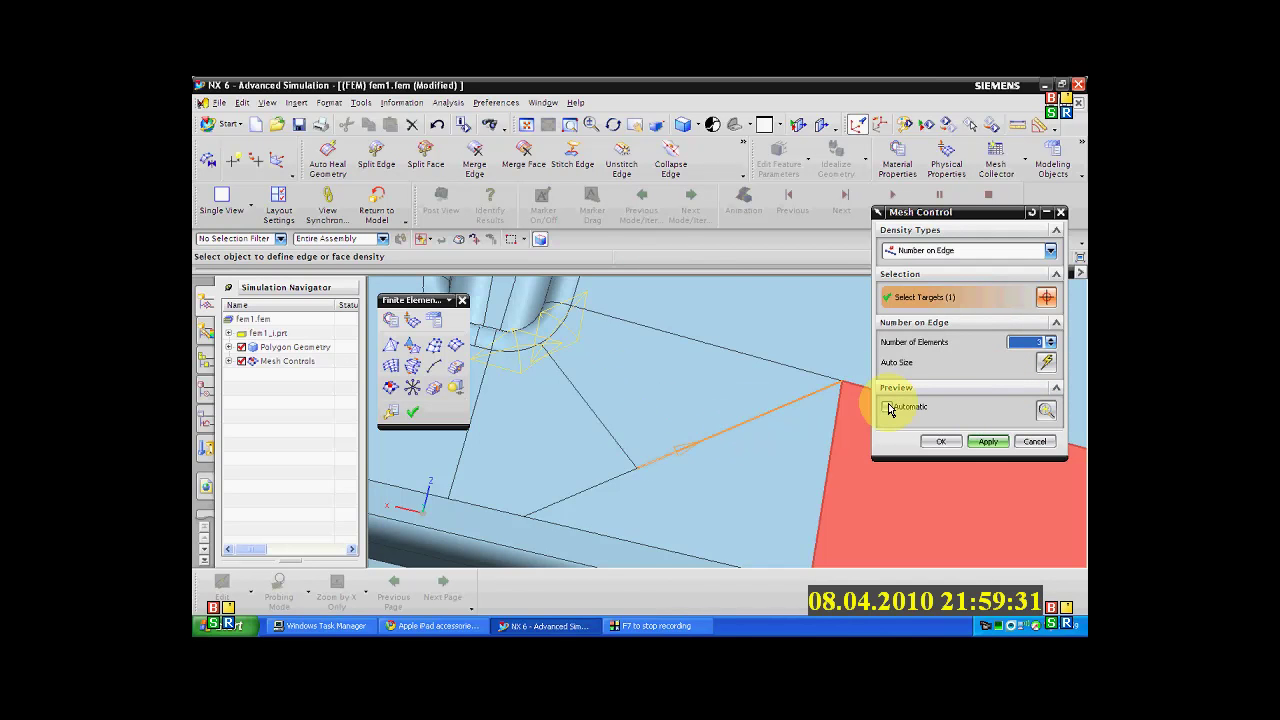
click(597, 486)
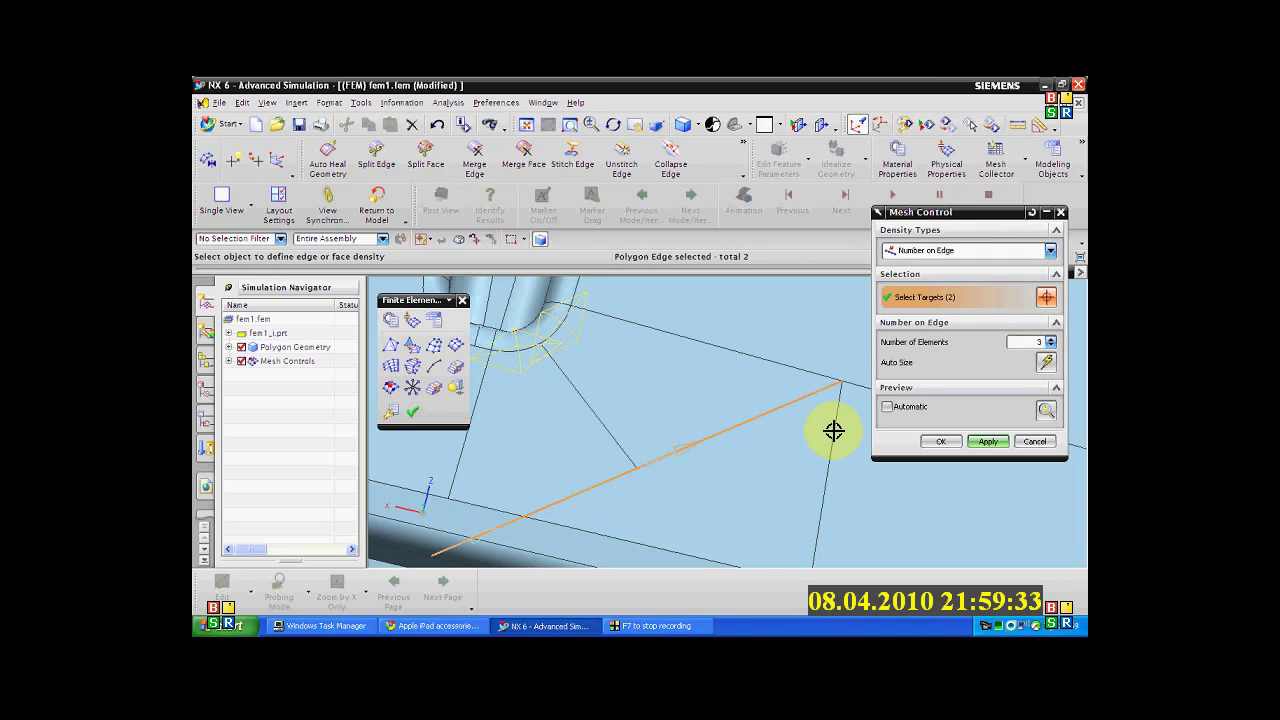
click(1051, 342)
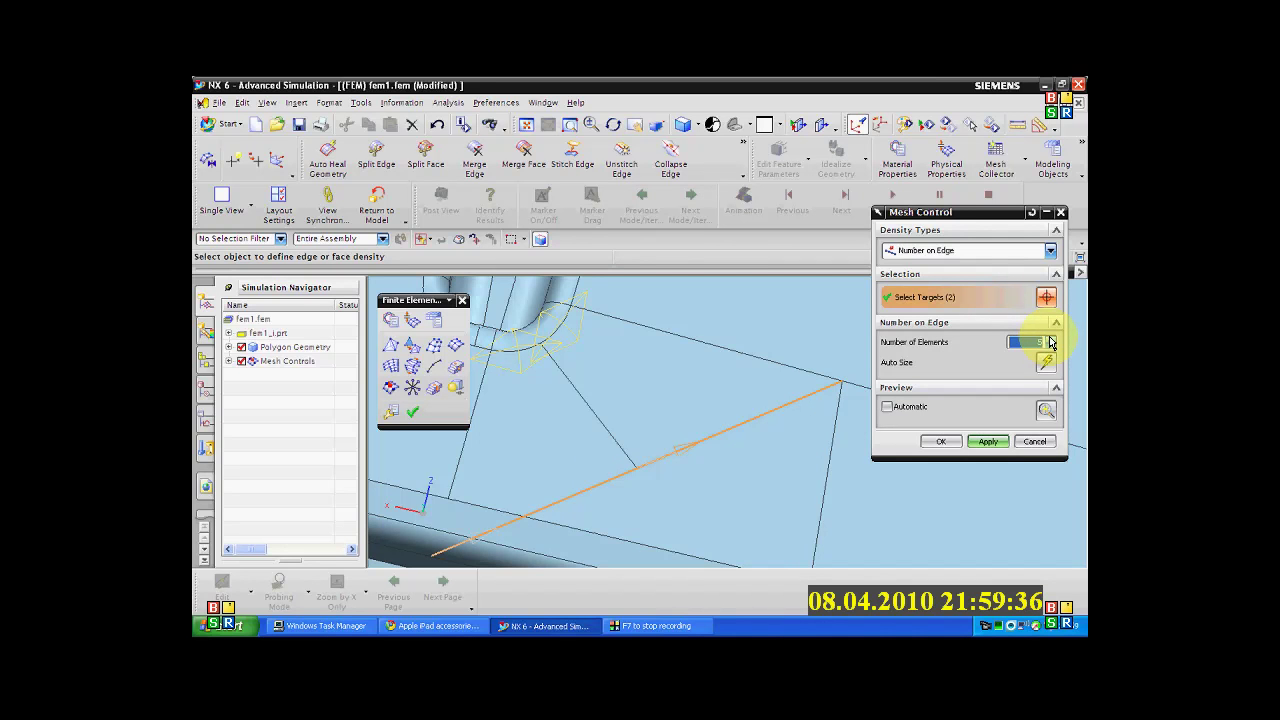
double_click(1051, 340)
click(1047, 412)
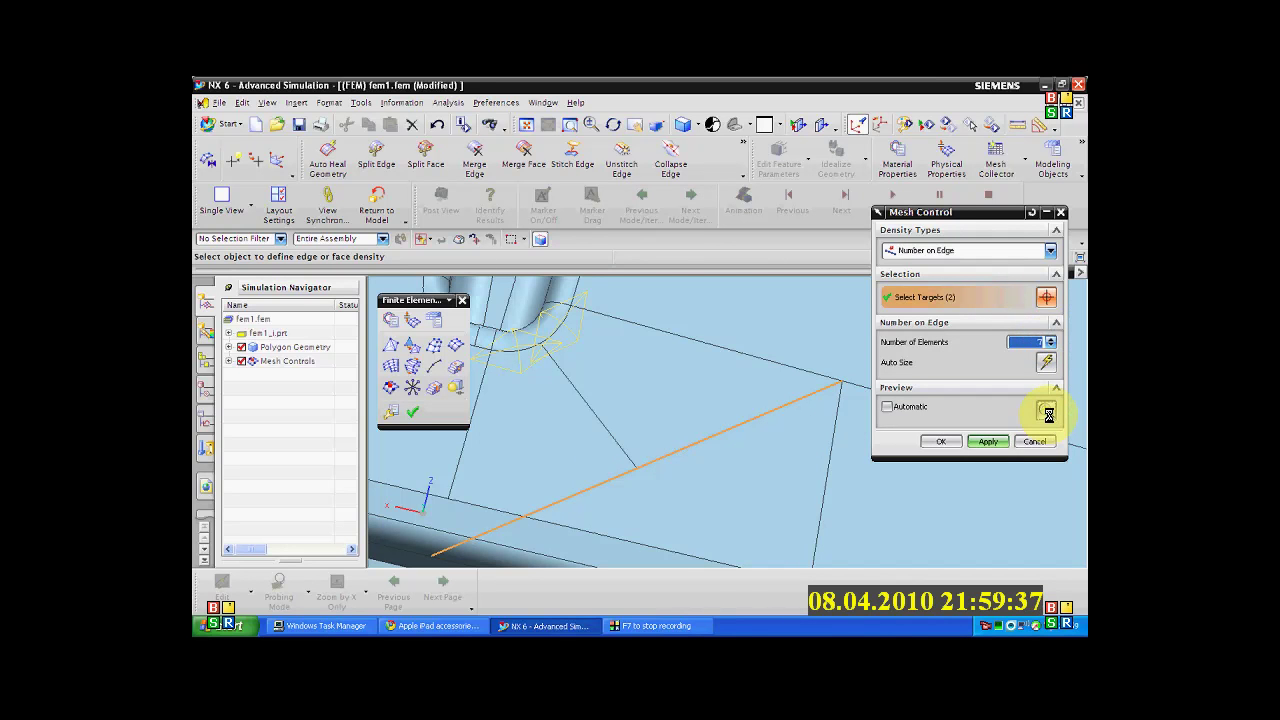
click(940, 442)
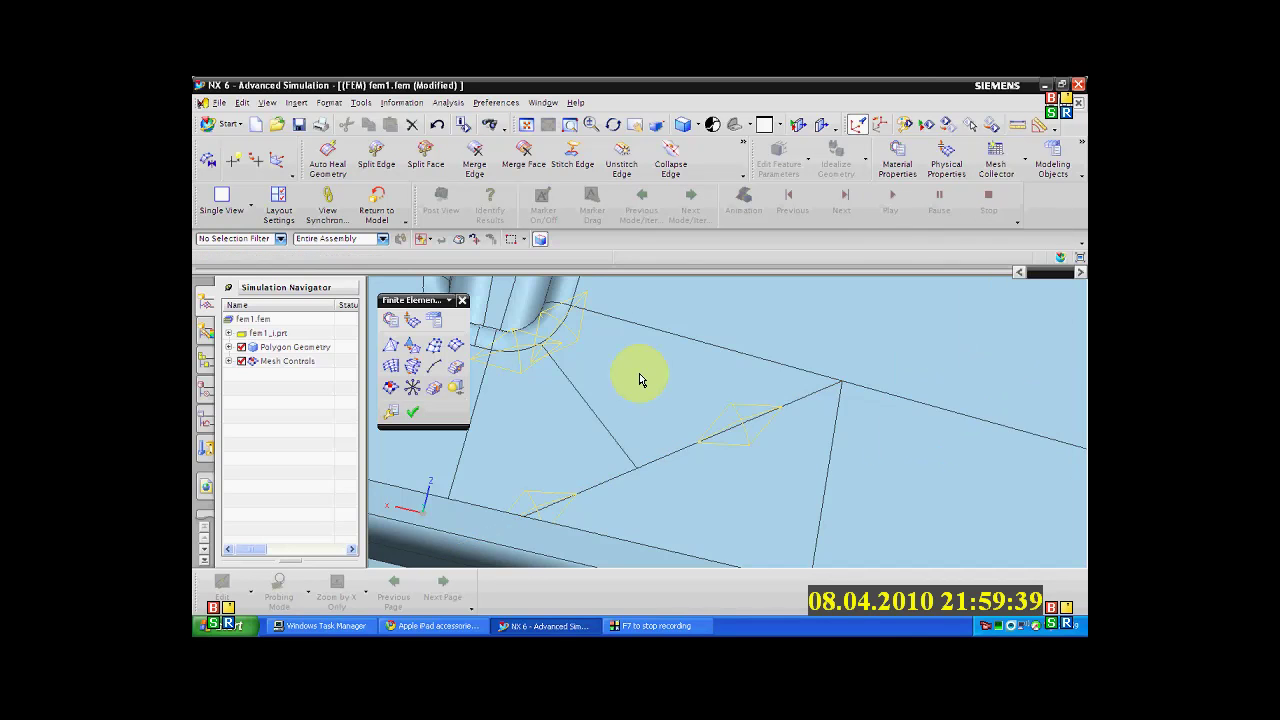
Step: Preview a CQUAD4 2D mapped mesh with an overall element size of 25.4 on the three faces adjoining the diagonal edge
scroll(639, 379, down, 3)
click(397, 366)
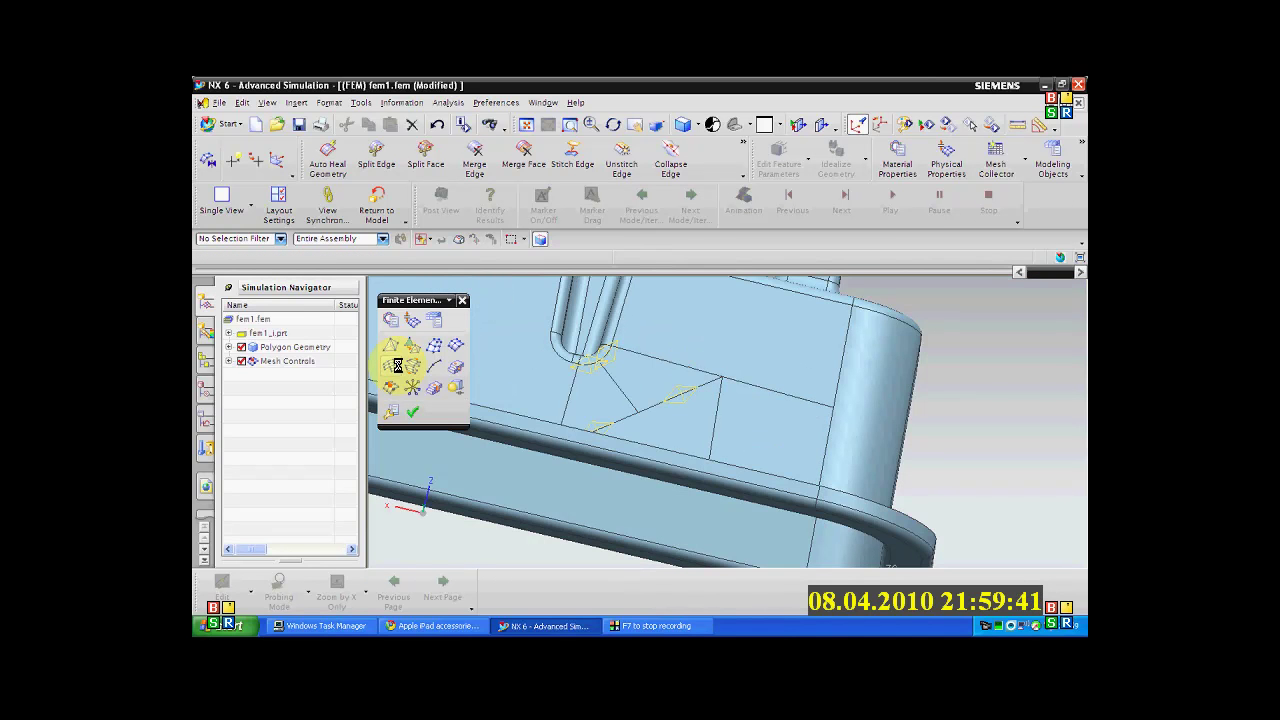
click(616, 396)
click(616, 396)
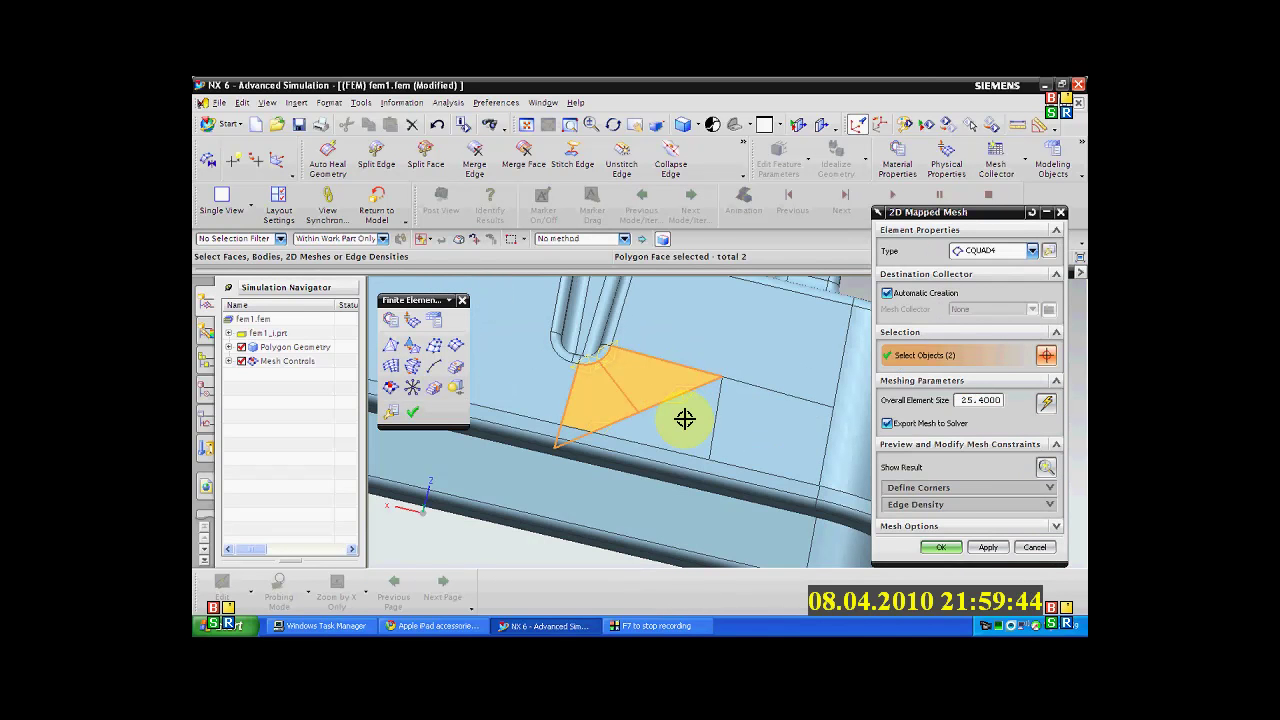
click(684, 419)
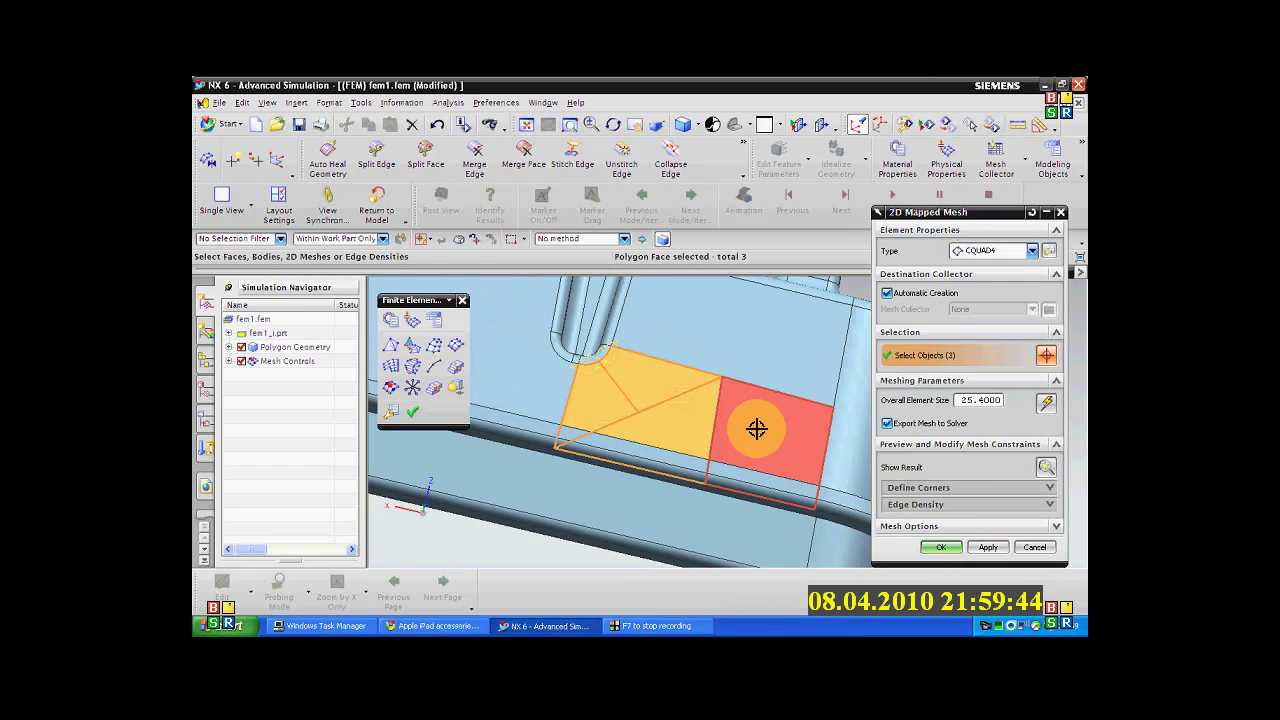
click(988, 548)
click(1040, 468)
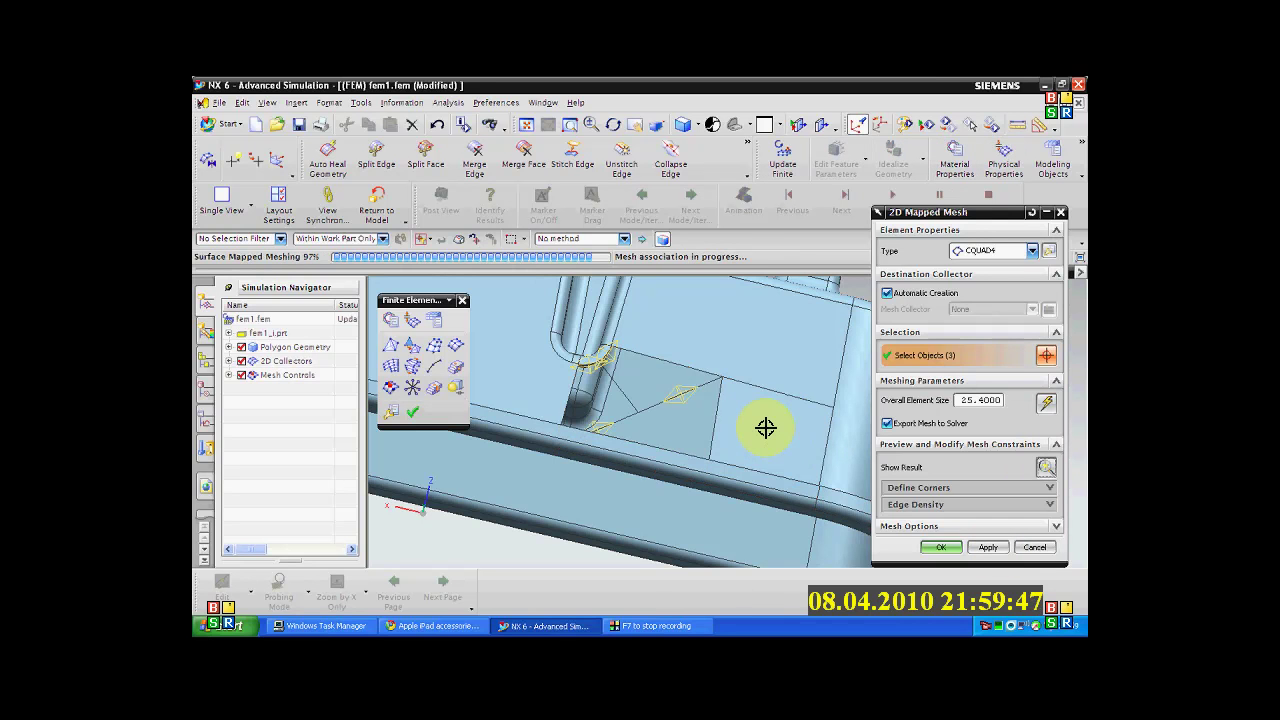
Step: Examine the previewed element layout on the three faces around the diagonal edge, and discard the mapped mesh
middle_drag(653, 401, 628, 411)
scroll(628, 411, up, 3)
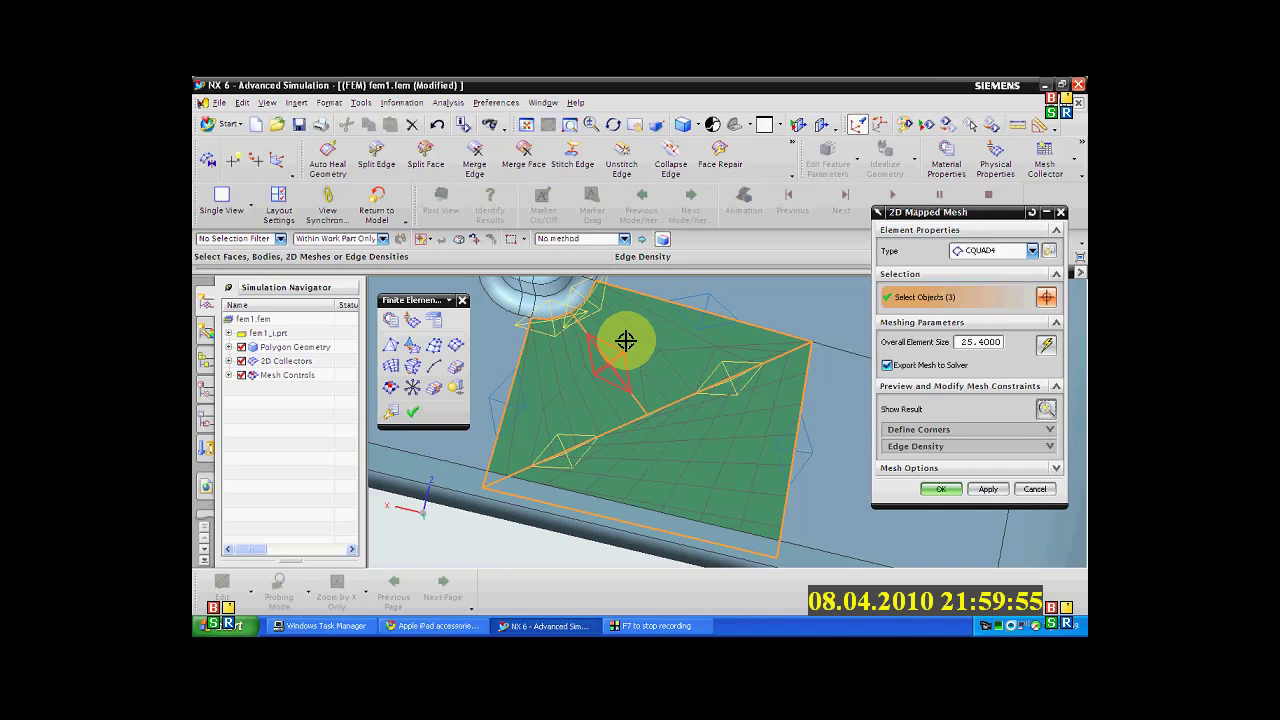
scroll(640, 342, down, 3)
scroll(666, 335, up, 3)
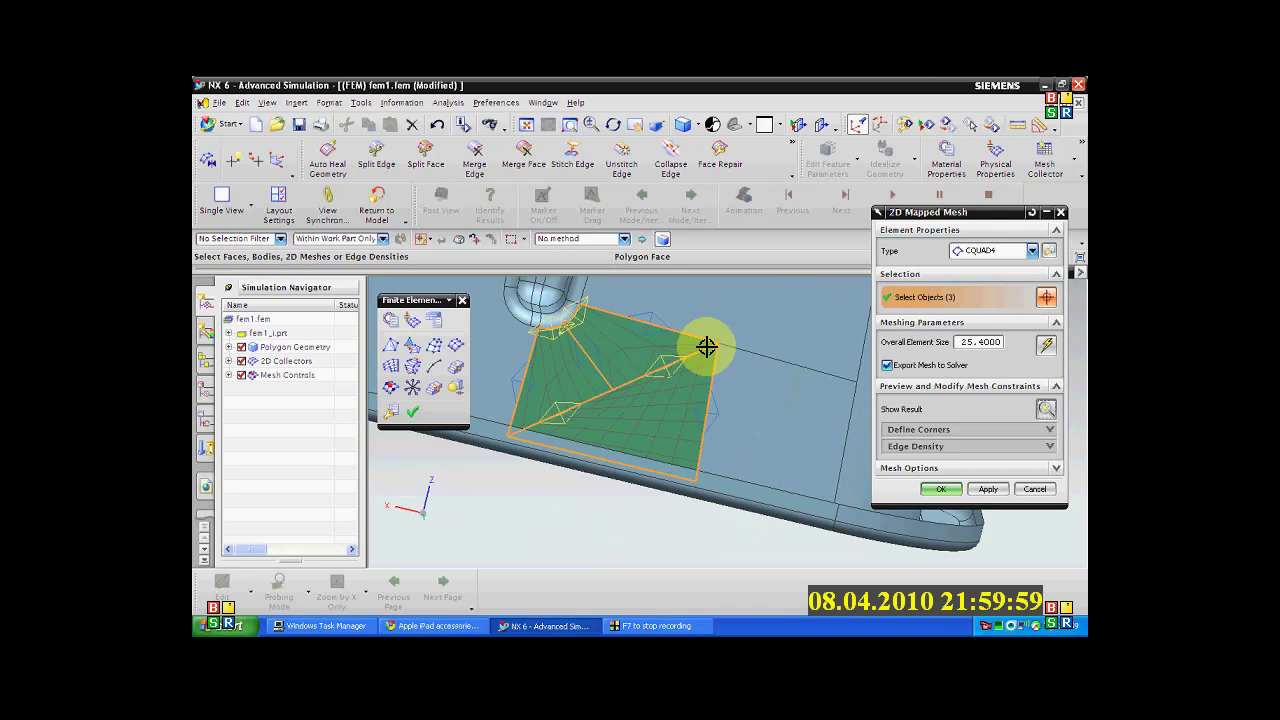
scroll(707, 346, down, 2)
click(703, 339)
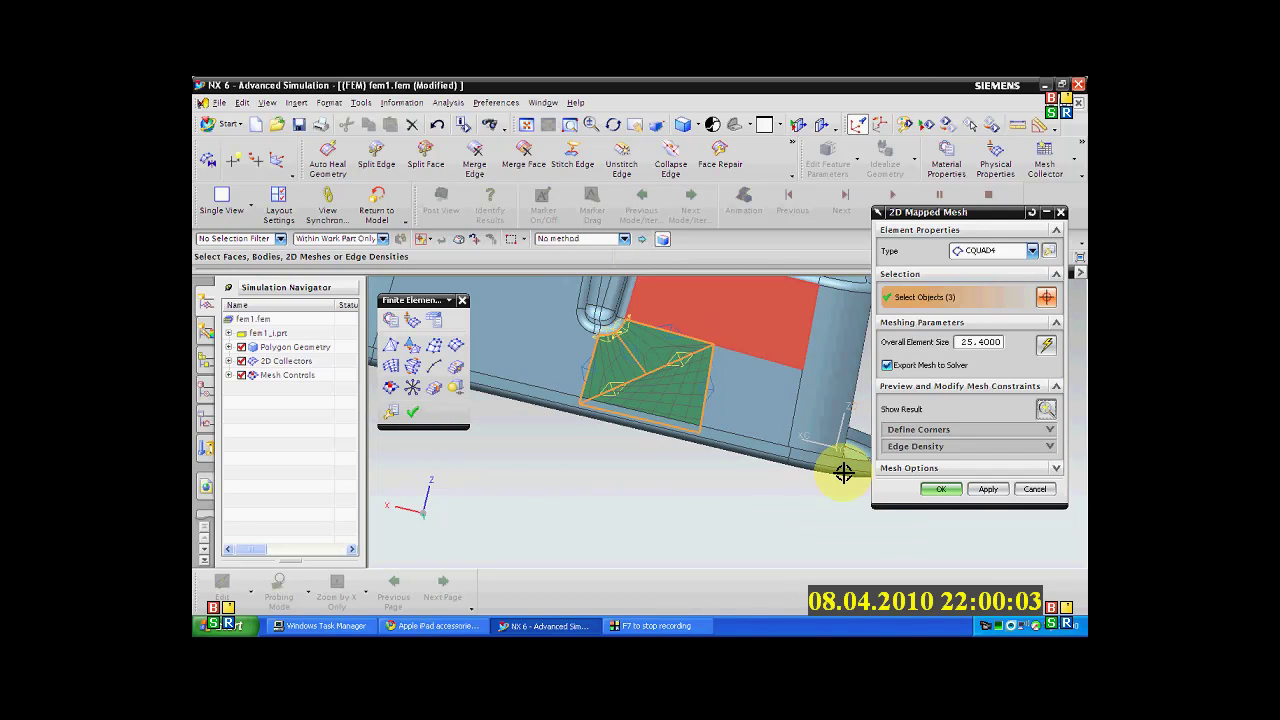
middle_drag(844, 472, 1035, 500)
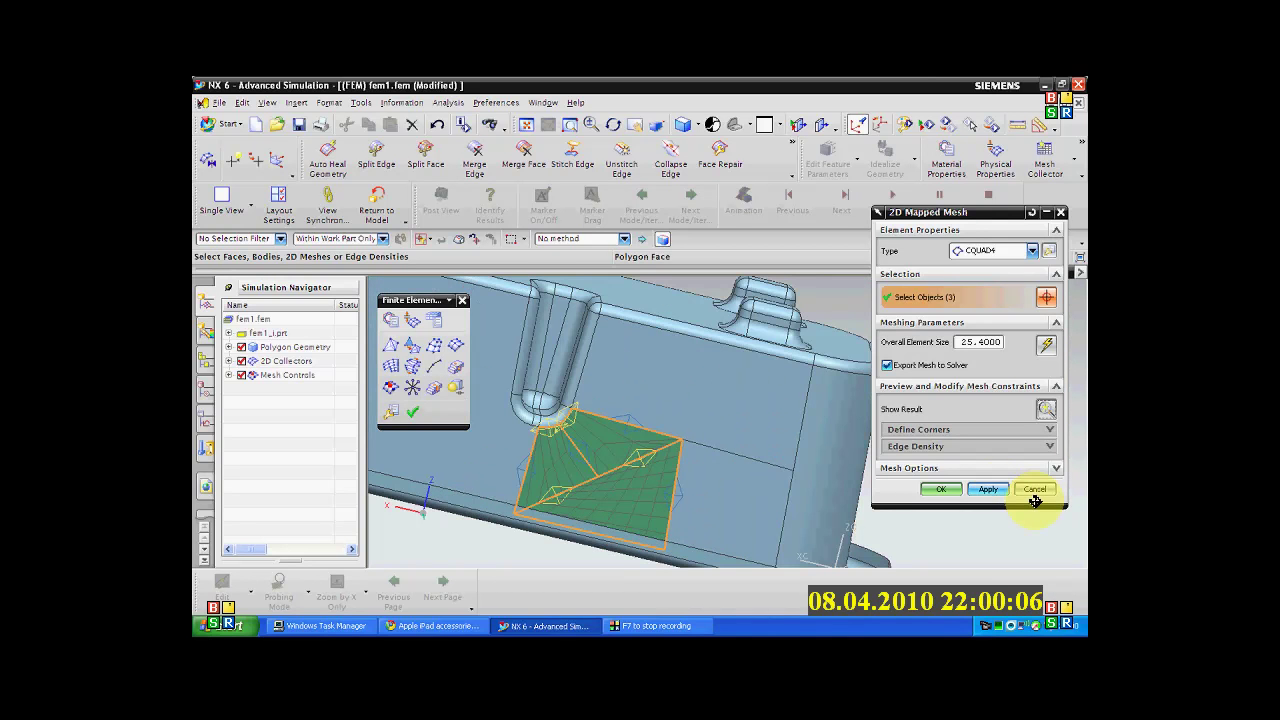
click(1035, 489)
middle_drag(808, 494, 467, 315)
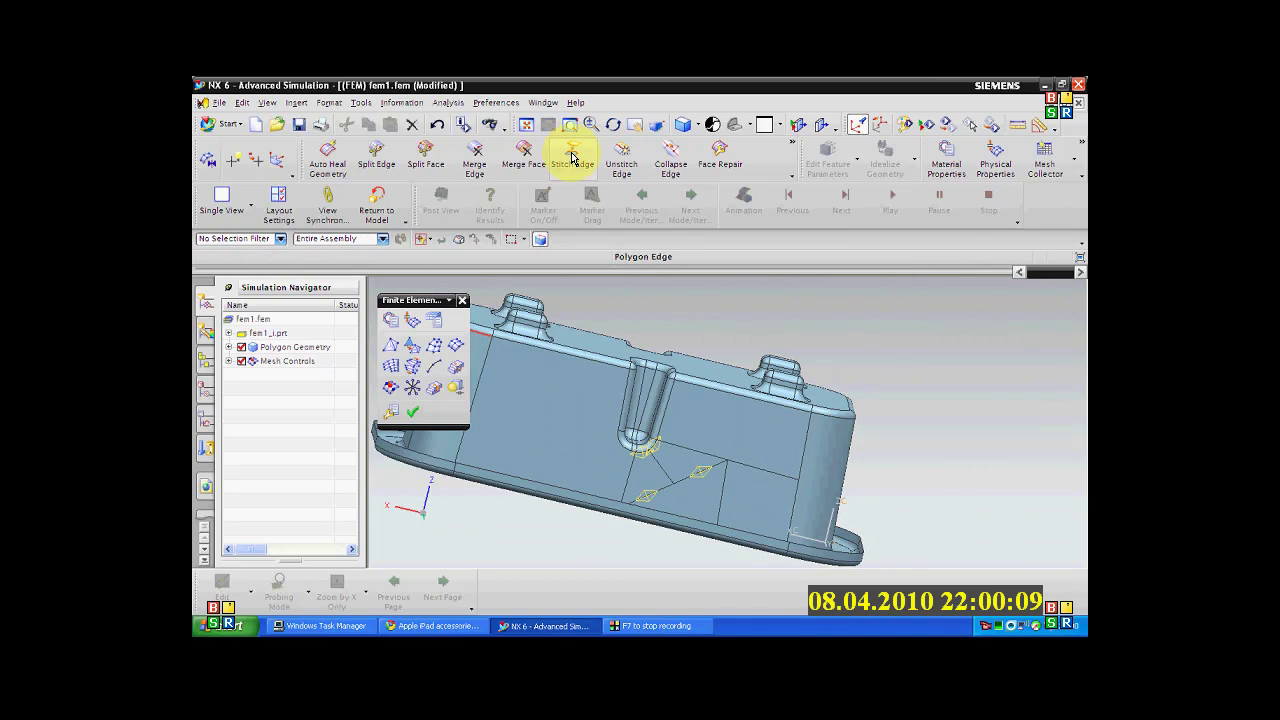
Step: Delete all the edge density mesh controls from the FEM
click(228, 361)
right_click(265, 379)
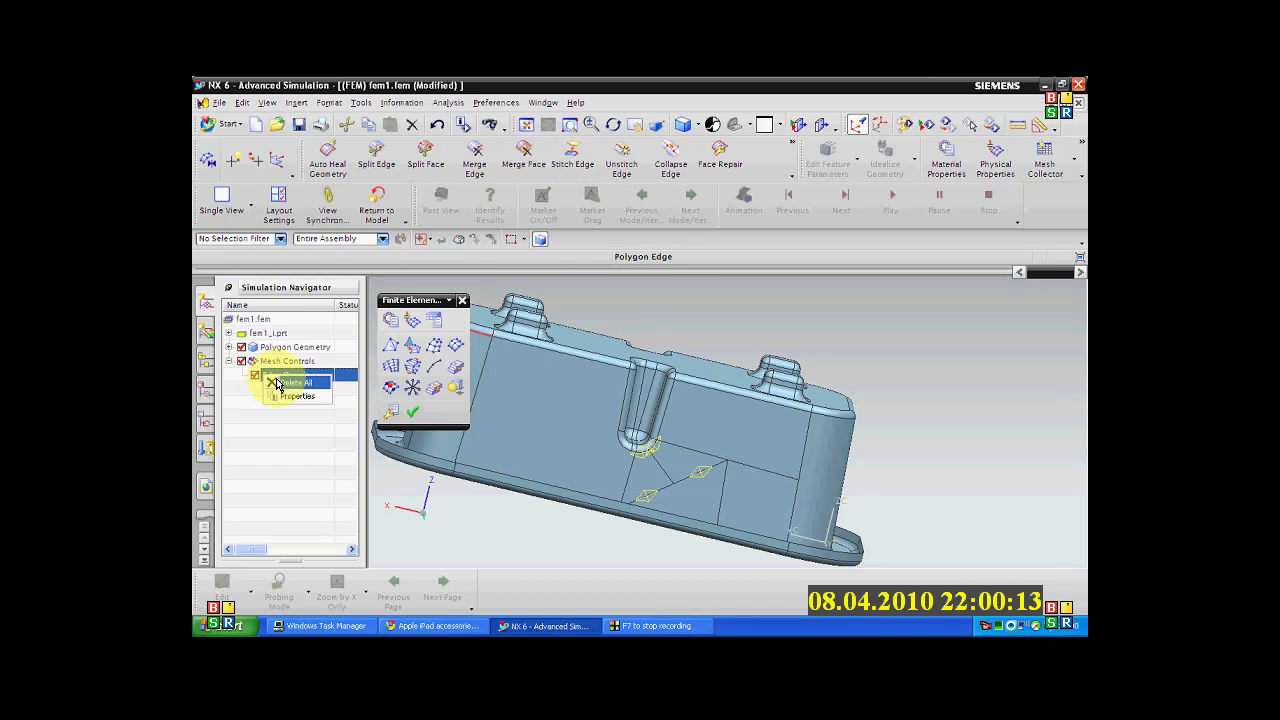
click(281, 392)
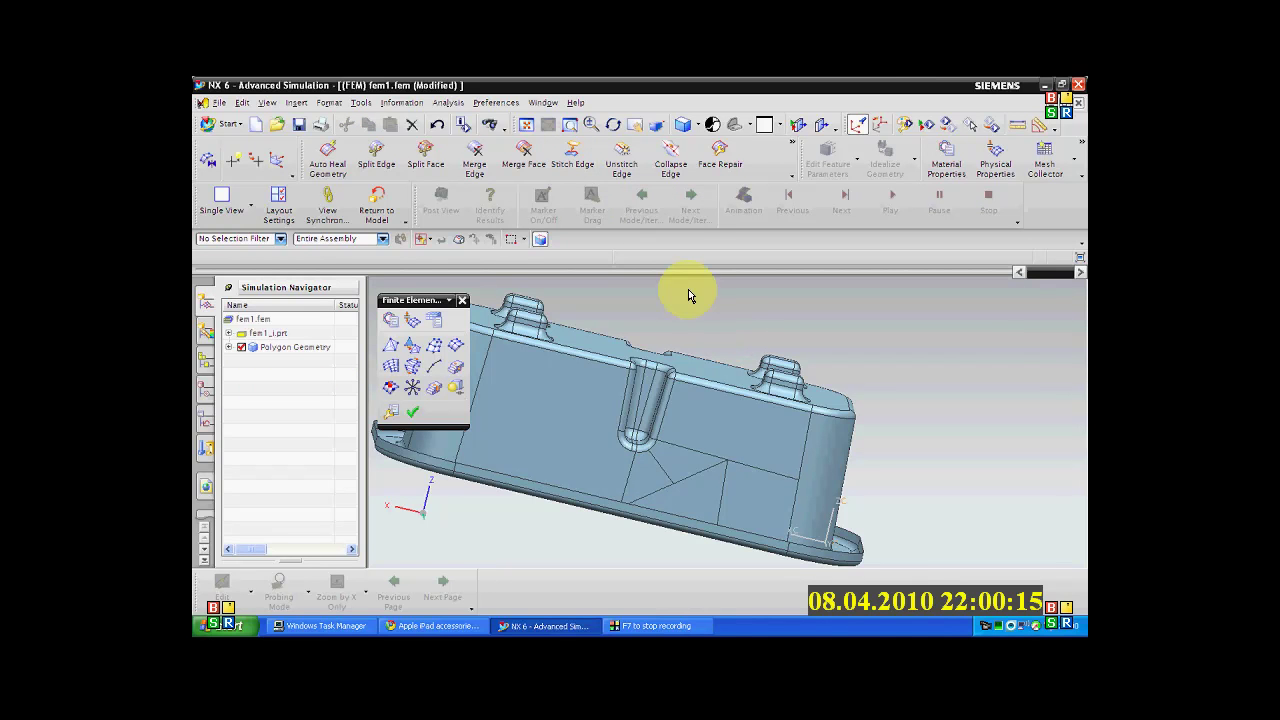
Step: Merge the split polygon faces around the recess back into one side wall face by removing their dividing edges
click(530, 176)
click(676, 445)
click(608, 472)
click(608, 472)
click(995, 320)
scroll(737, 423, down, 5)
middle_drag(702, 425, 728, 434)
scroll(777, 423, up, 4)
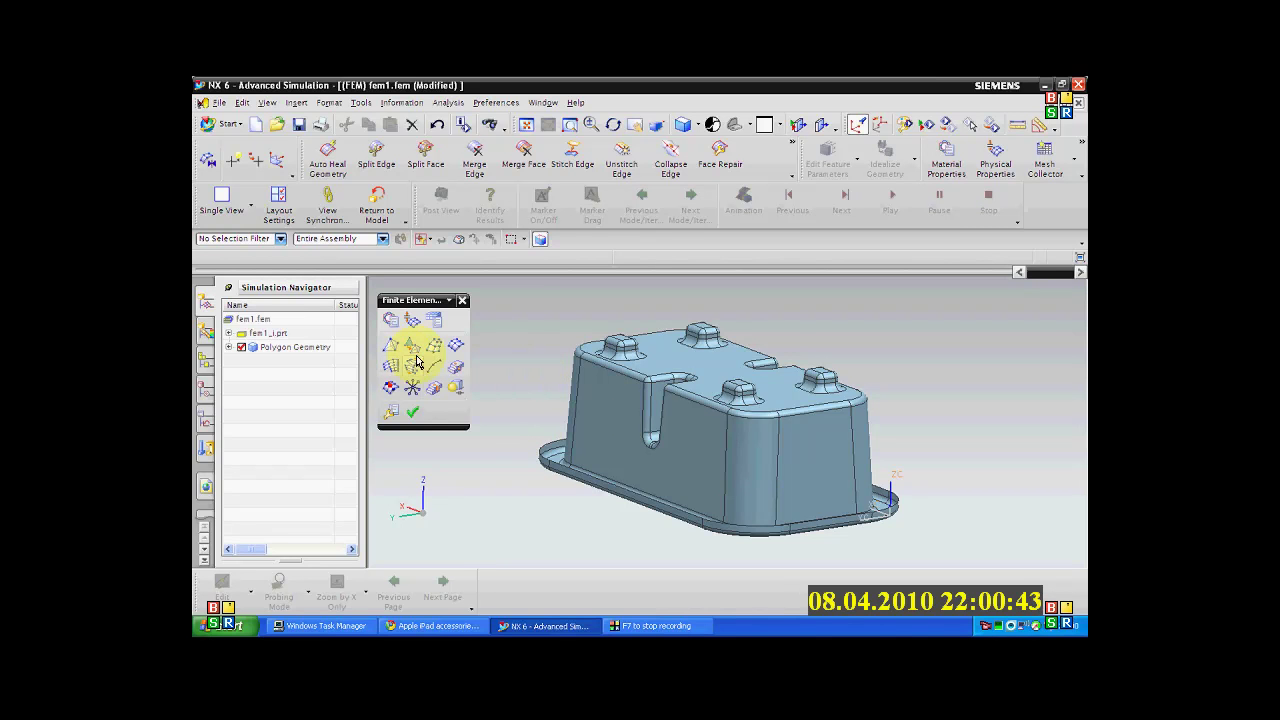
Step: Set up a 2D mesh with CQUAD8 elements, the Subdivision method, 1 mm element size, free mapped meshing and Curved midnodes
click(579, 413)
key(Escape)
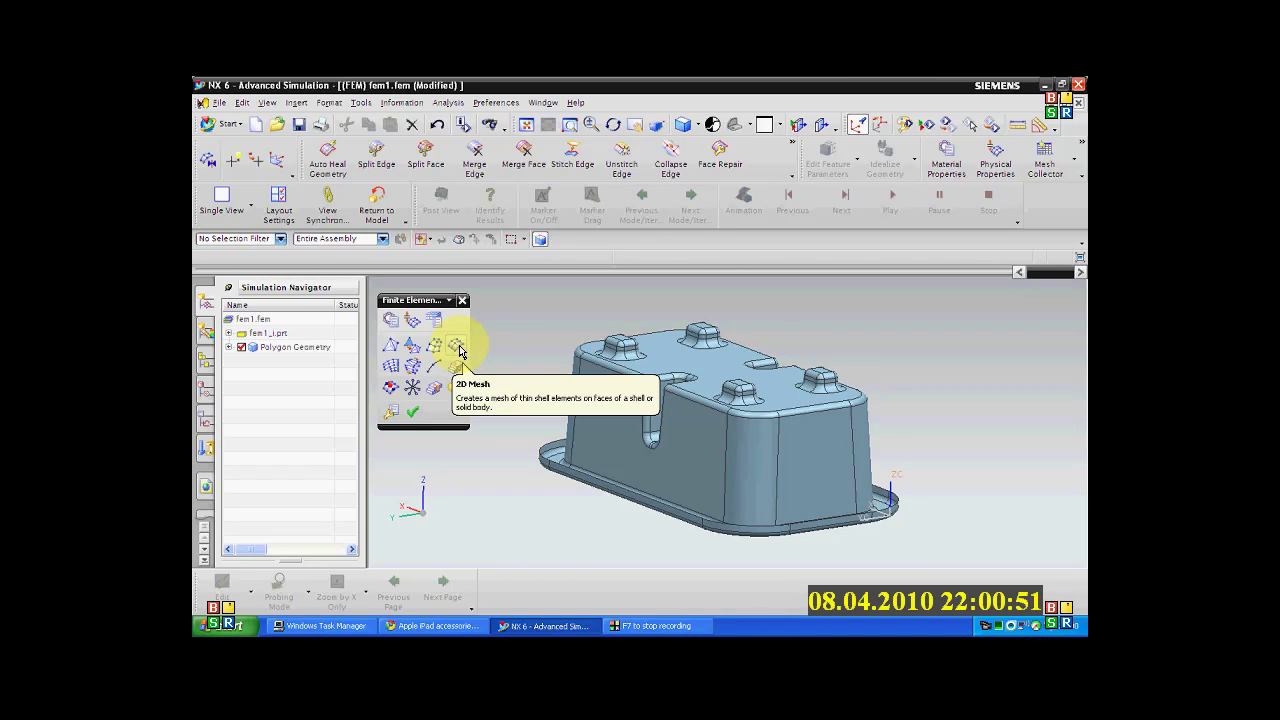
click(459, 347)
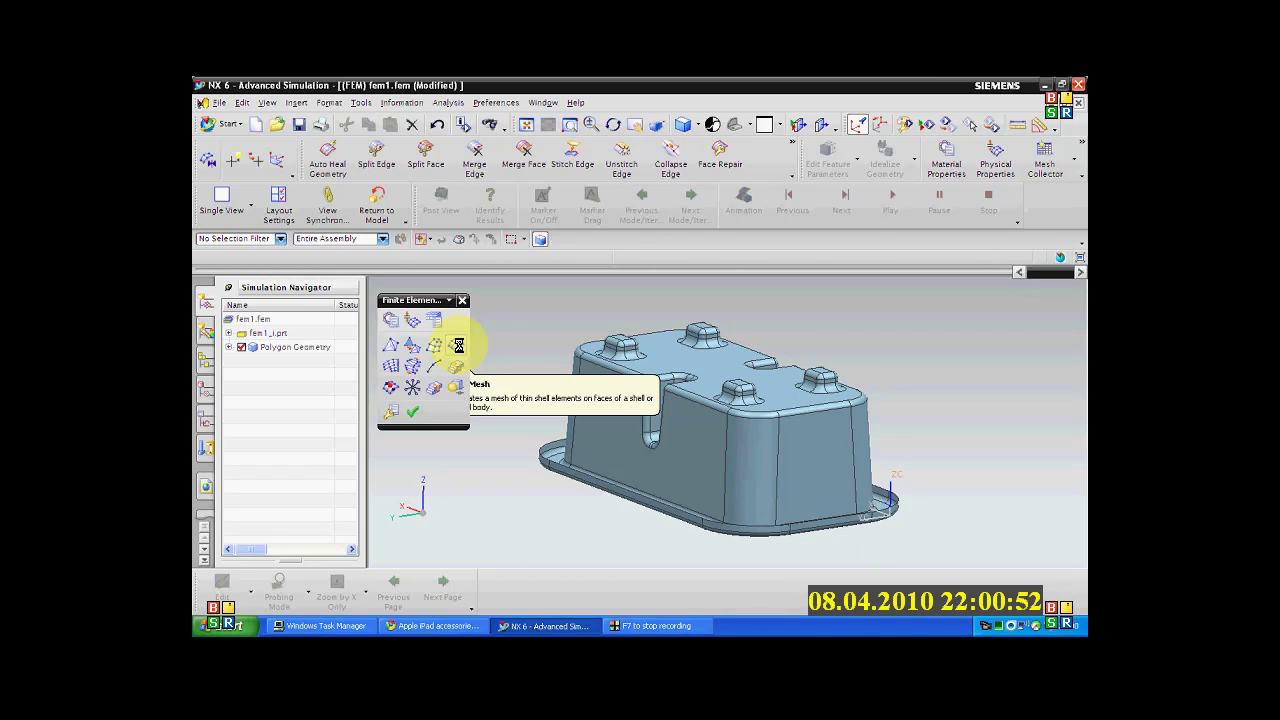
scroll(520, 351, down, 2)
click(1027, 172)
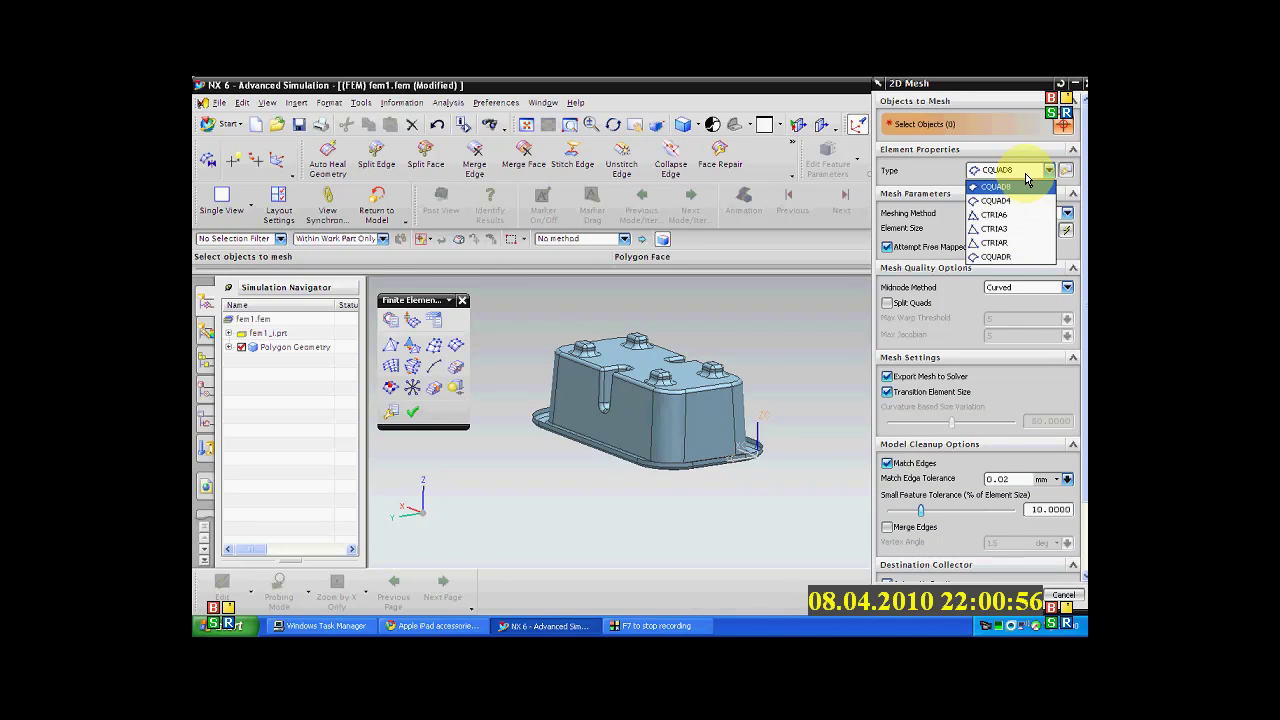
click(1025, 186)
click(1017, 231)
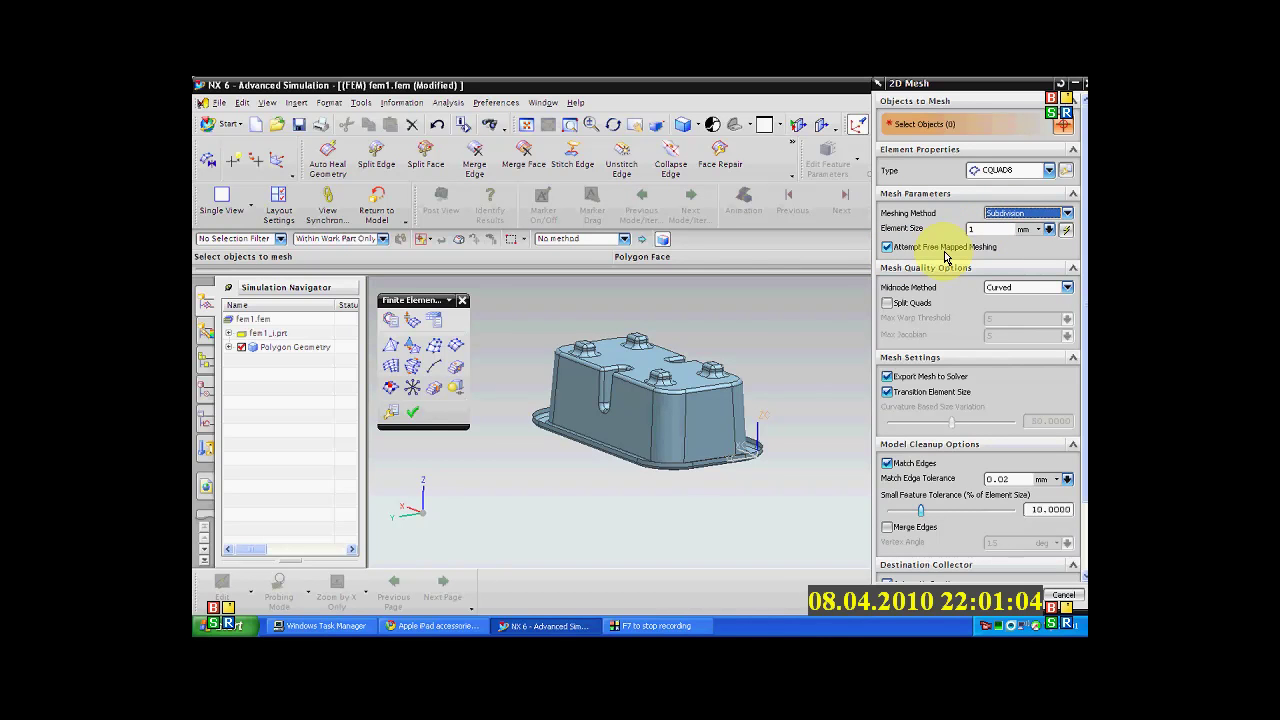
click(569, 348)
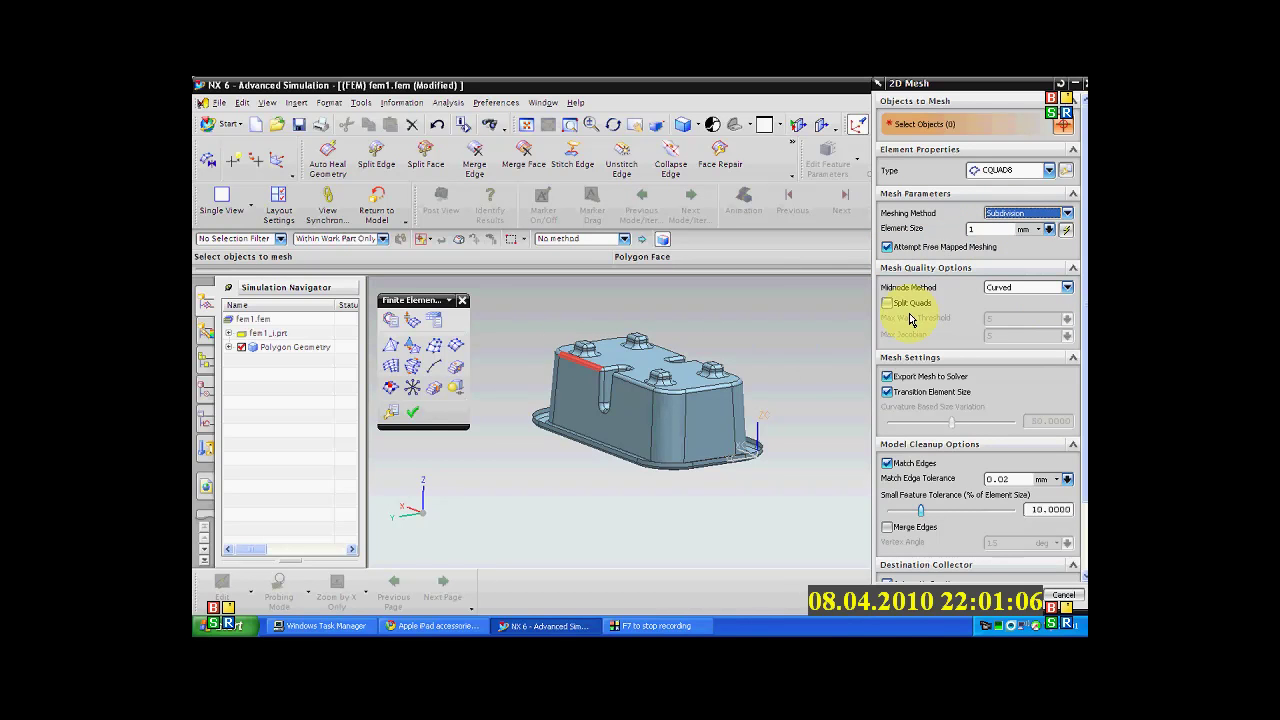
click(1050, 289)
click(1045, 292)
Step: Select all polygon faces of the part for meshing and preview their boundary nodes
scroll(580, 332, up, 3)
scroll(556, 321, down, 3)
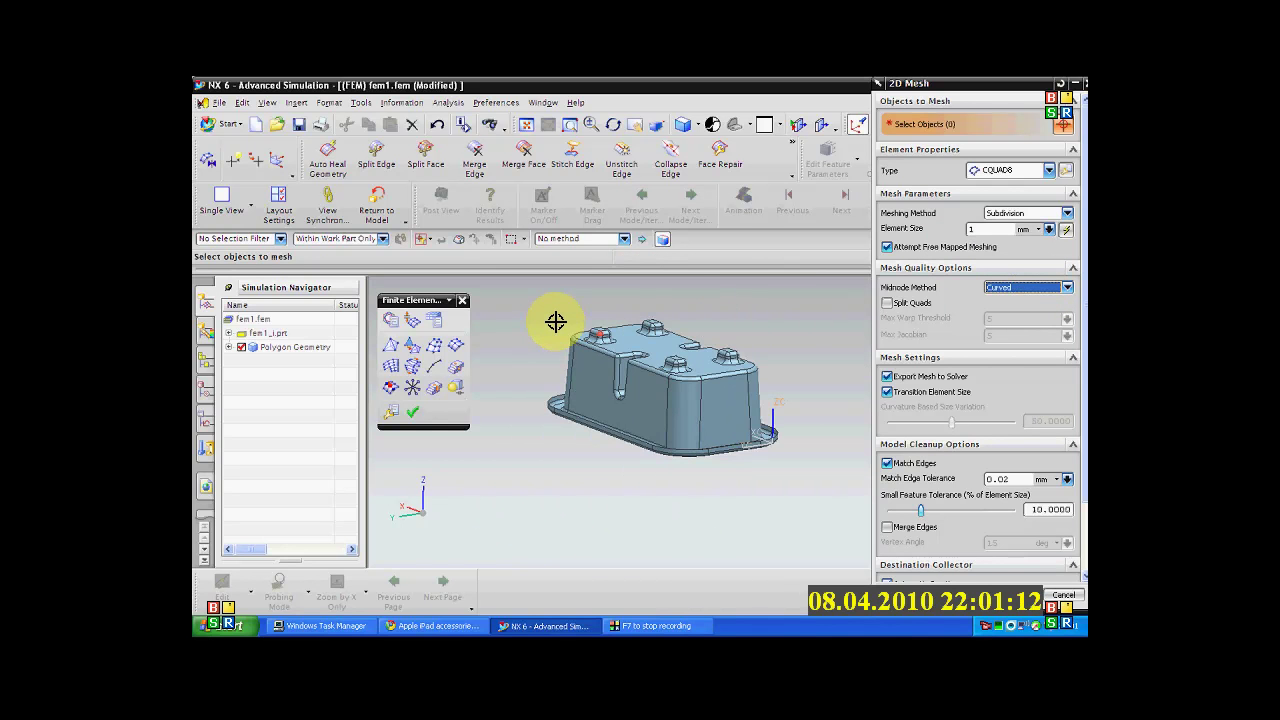
drag(537, 301, 818, 491)
scroll(1014, 520, down, 2)
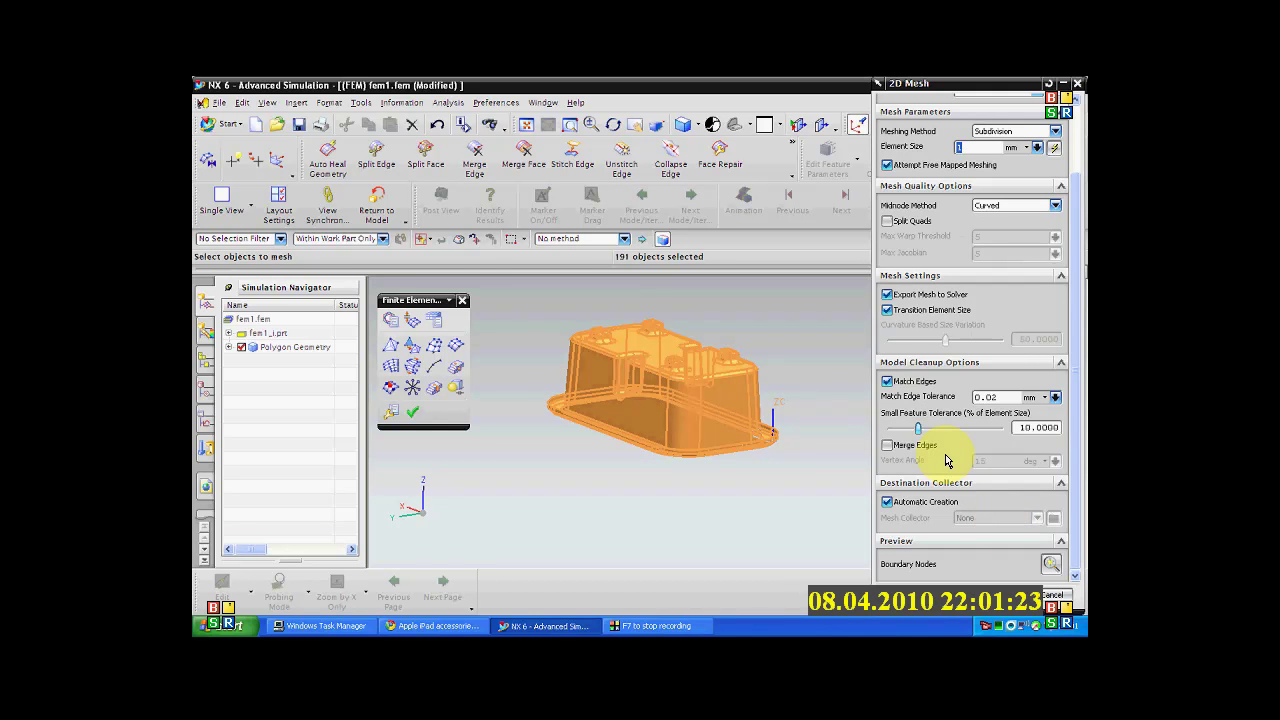
click(1052, 566)
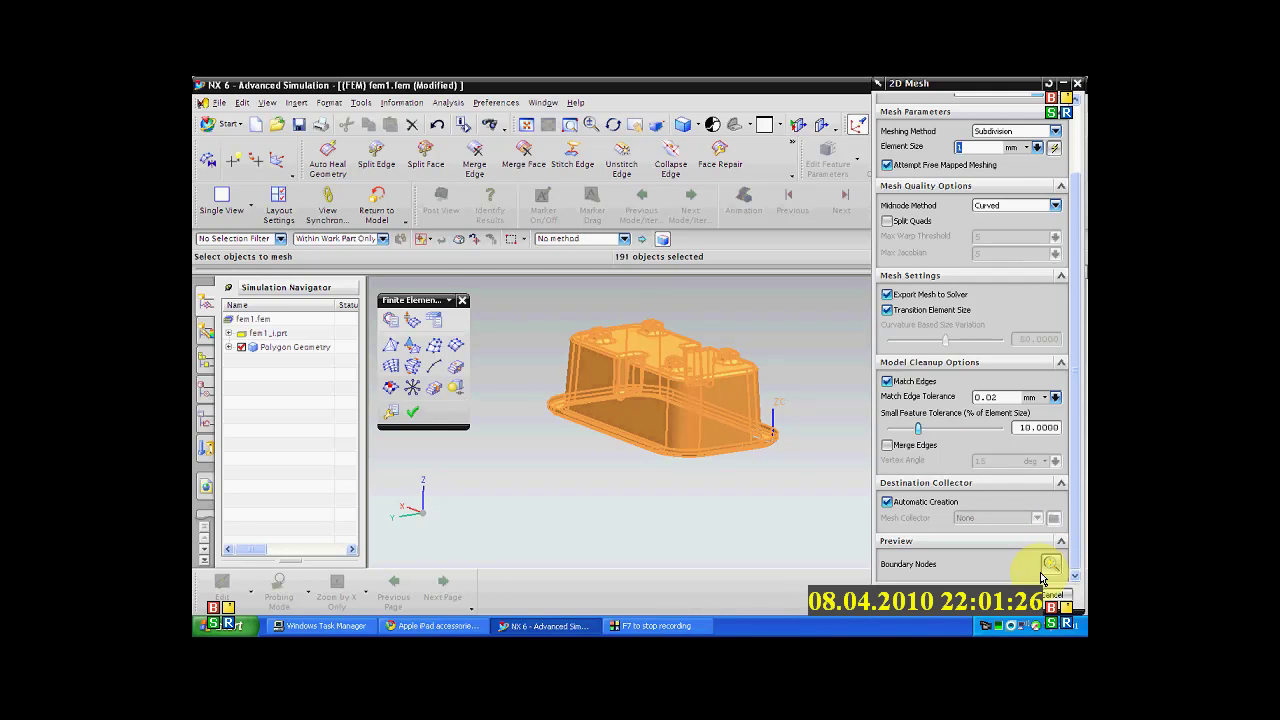
click(1050, 564)
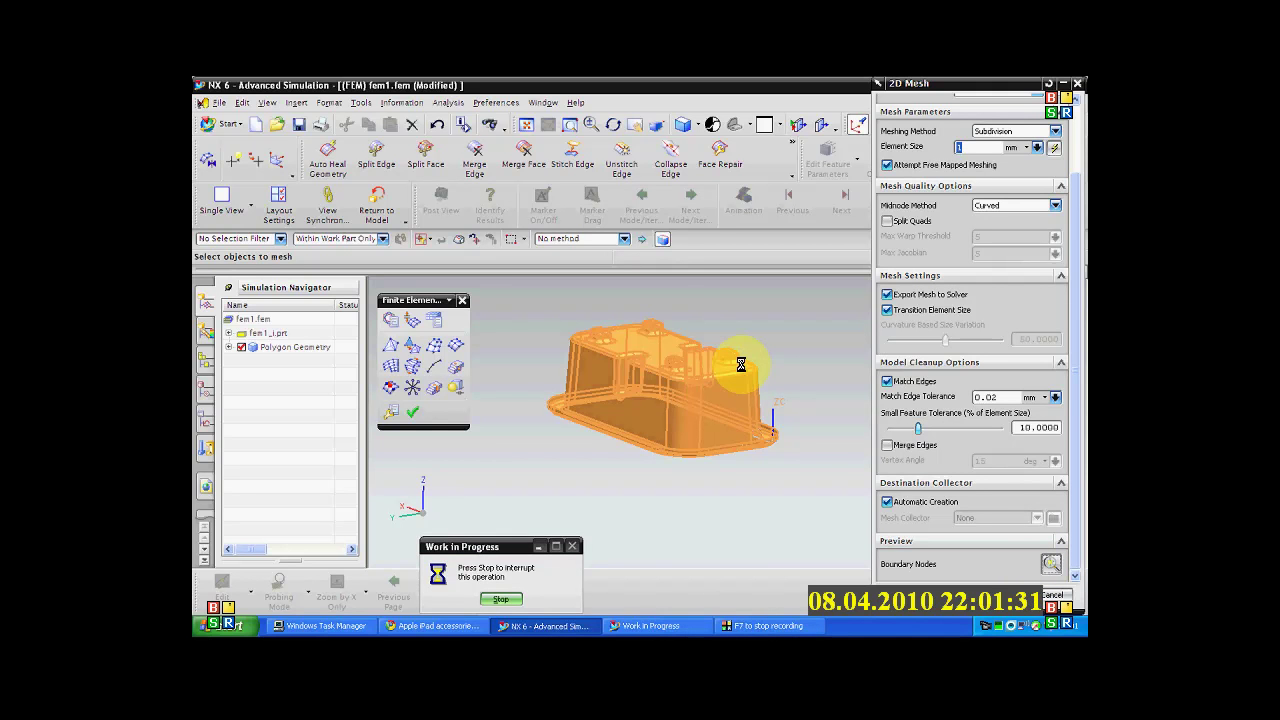
Step: Check the boundary node spacing along the part's edges, and generate the 2D mesh on all selected faces
scroll(700, 356, up, 5)
scroll(789, 353, up, 2)
scroll(789, 353, up, 2)
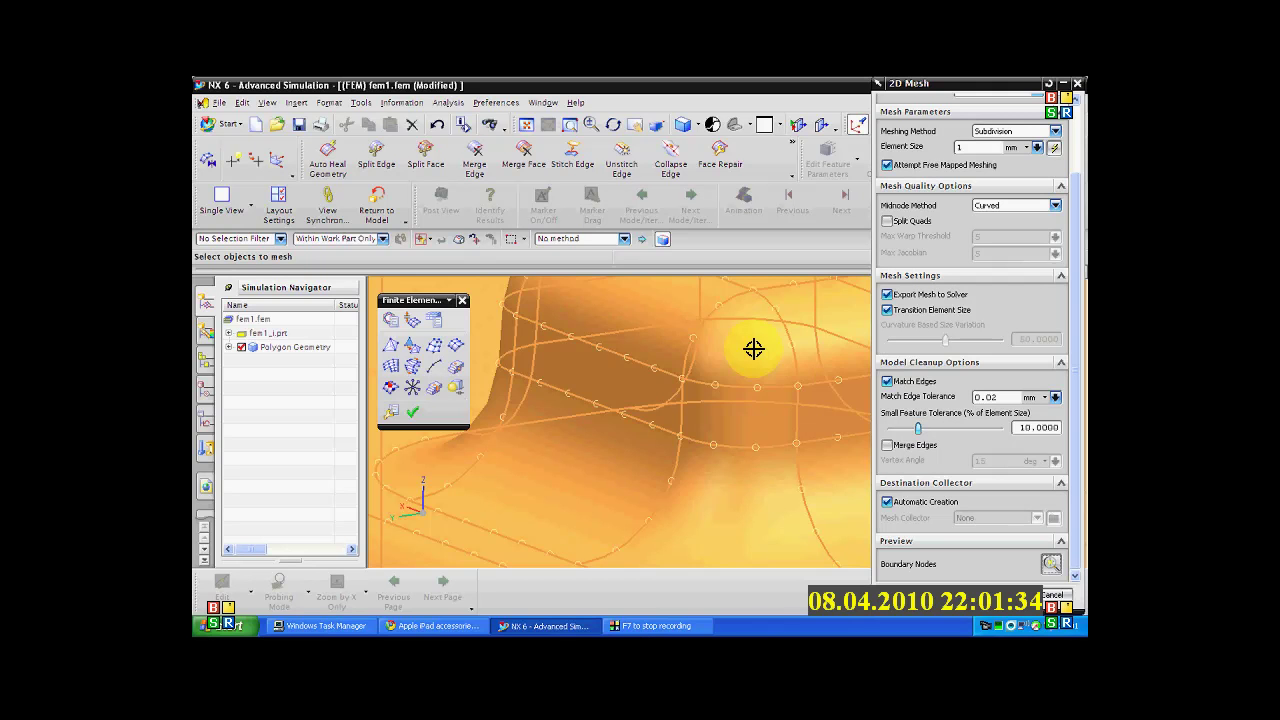
scroll(806, 354, down, 5)
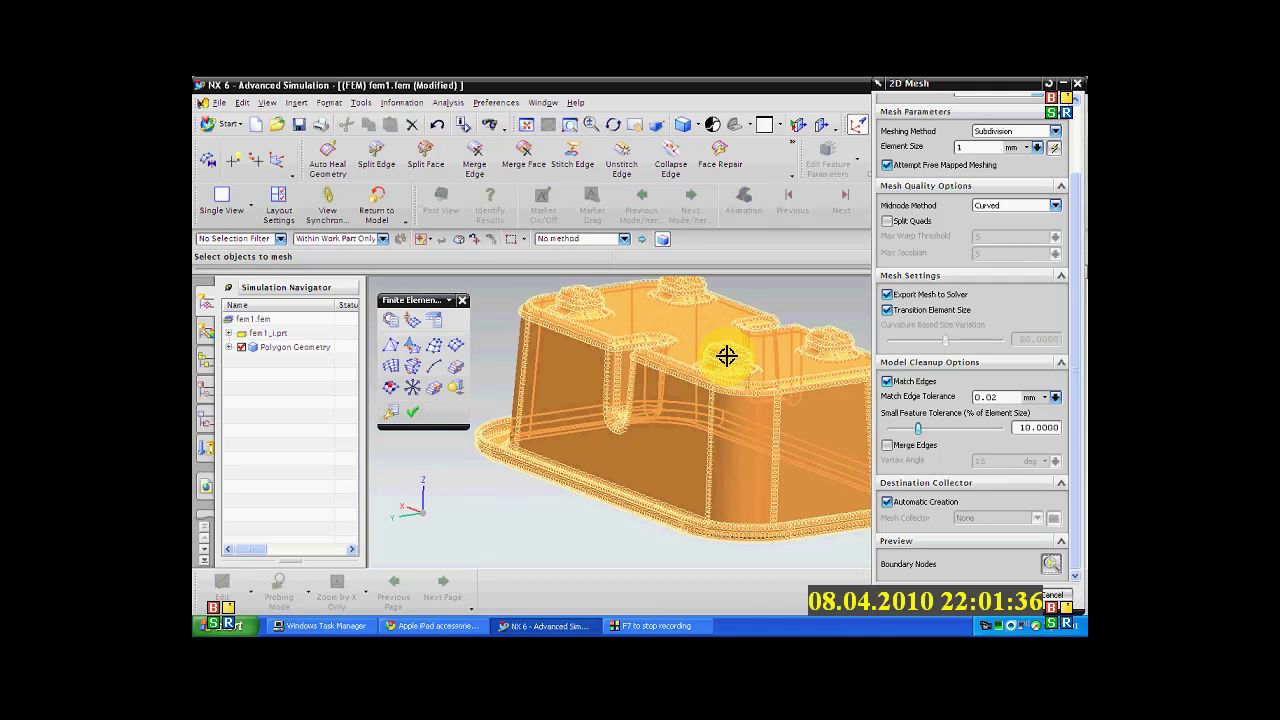
scroll(680, 385, up, 3)
scroll(711, 418, up, 3)
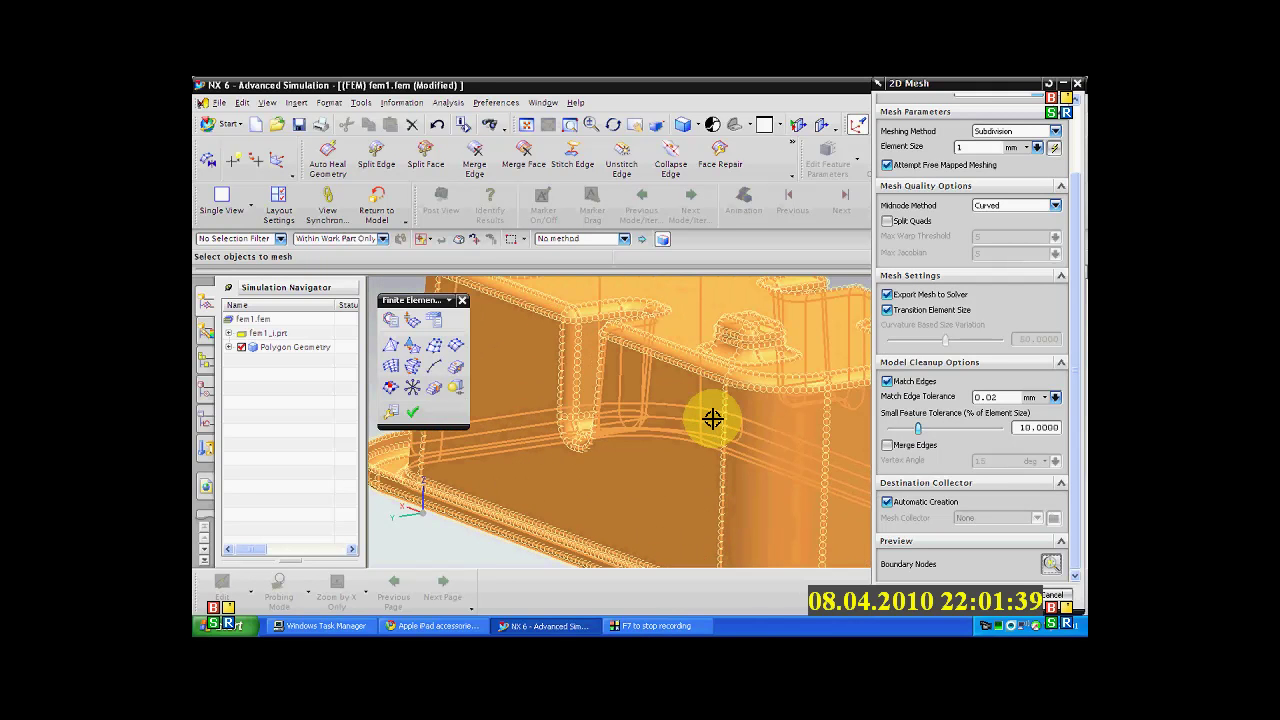
scroll(730, 417, down, 4)
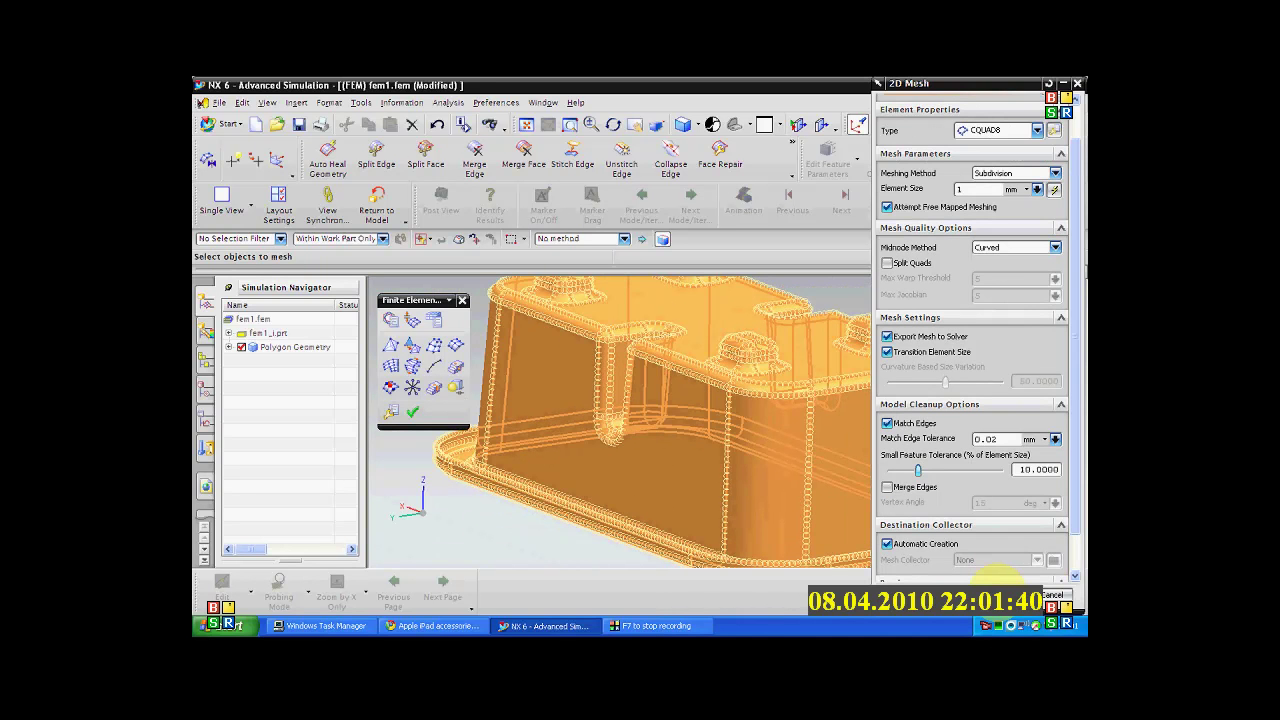
middle_click(855, 485)
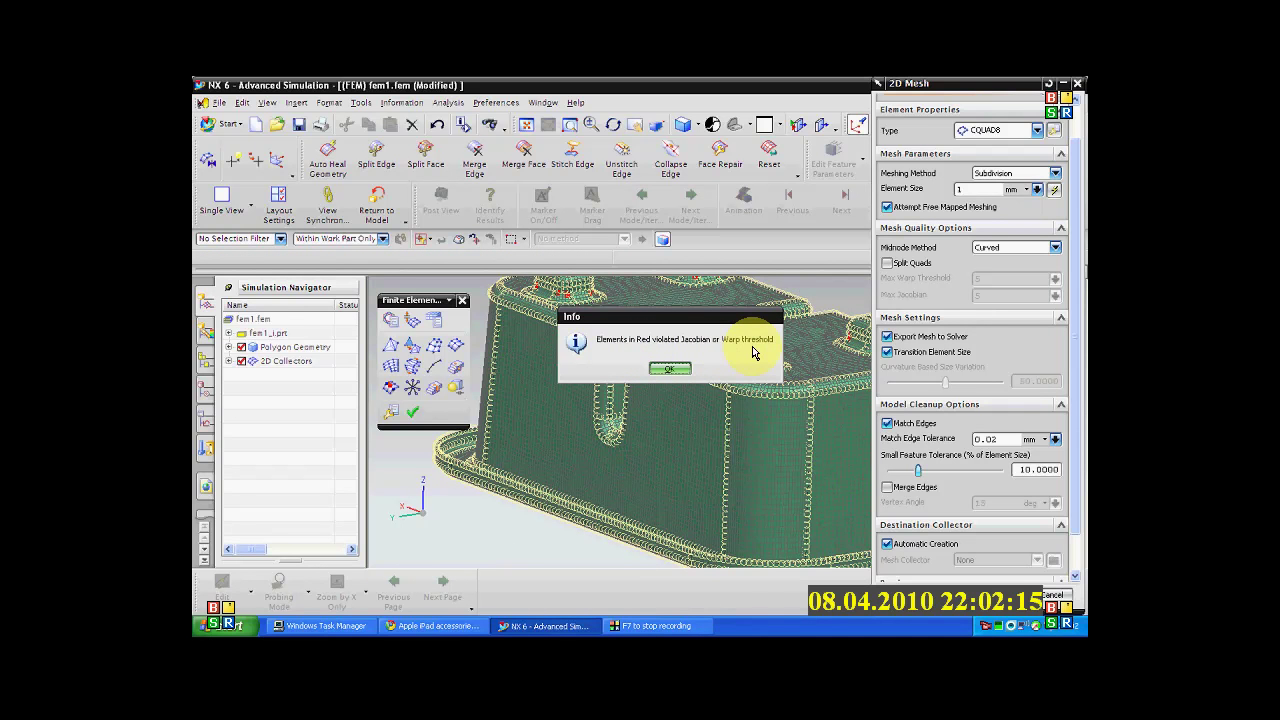
click(670, 370)
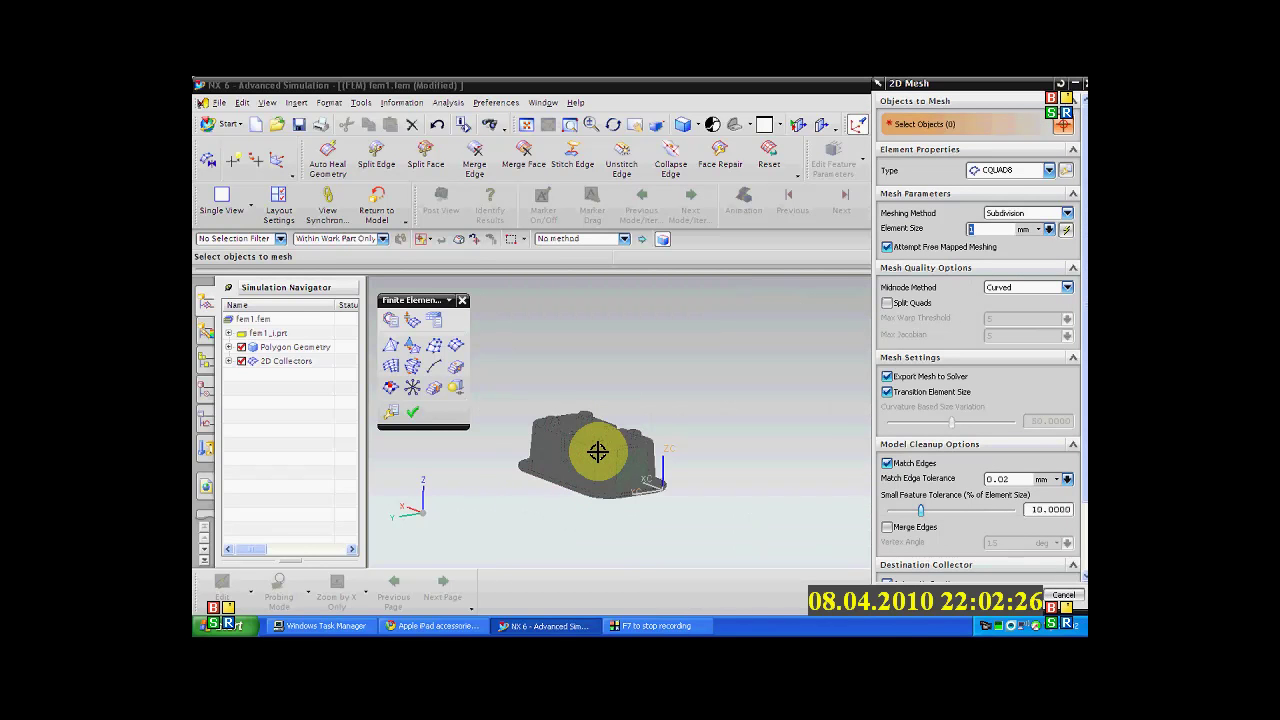
Step: Examine the quad element layout on the side walls, corner fillets, feet and recesses, and leave the 2D Mesh command
scroll(566, 453, up, 3)
scroll(575, 457, up, 5)
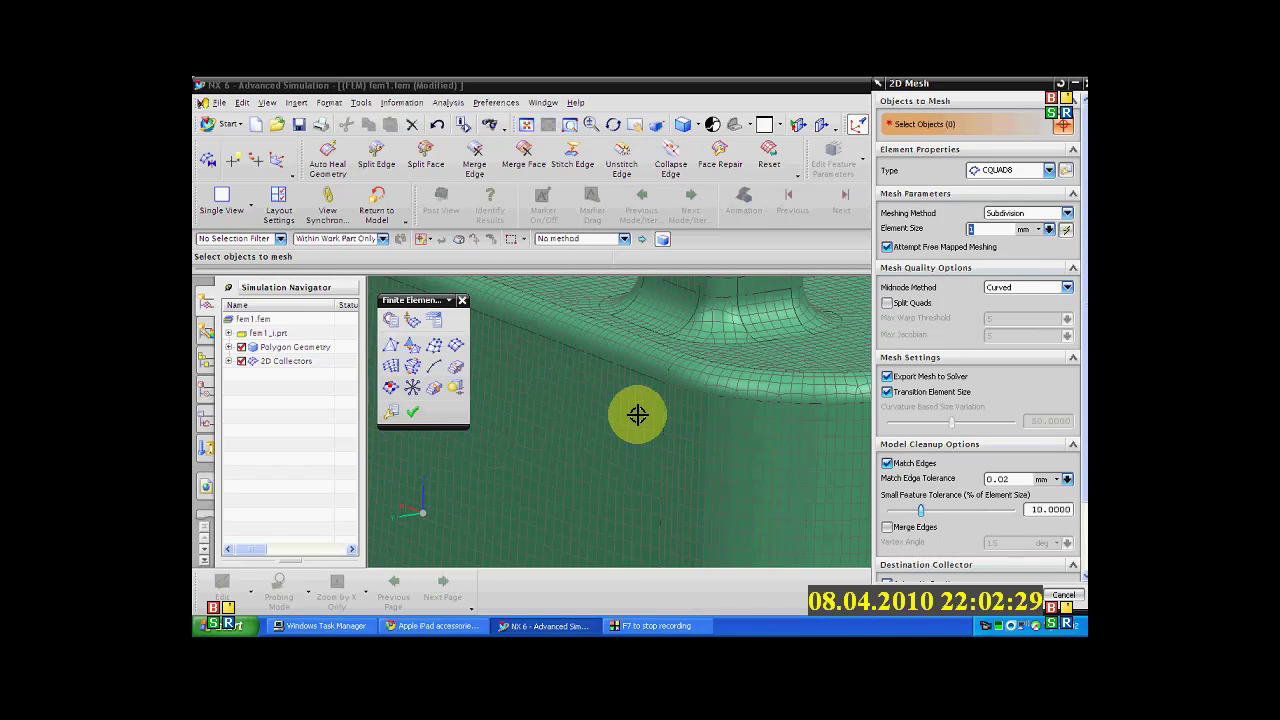
scroll(672, 389, down, 2)
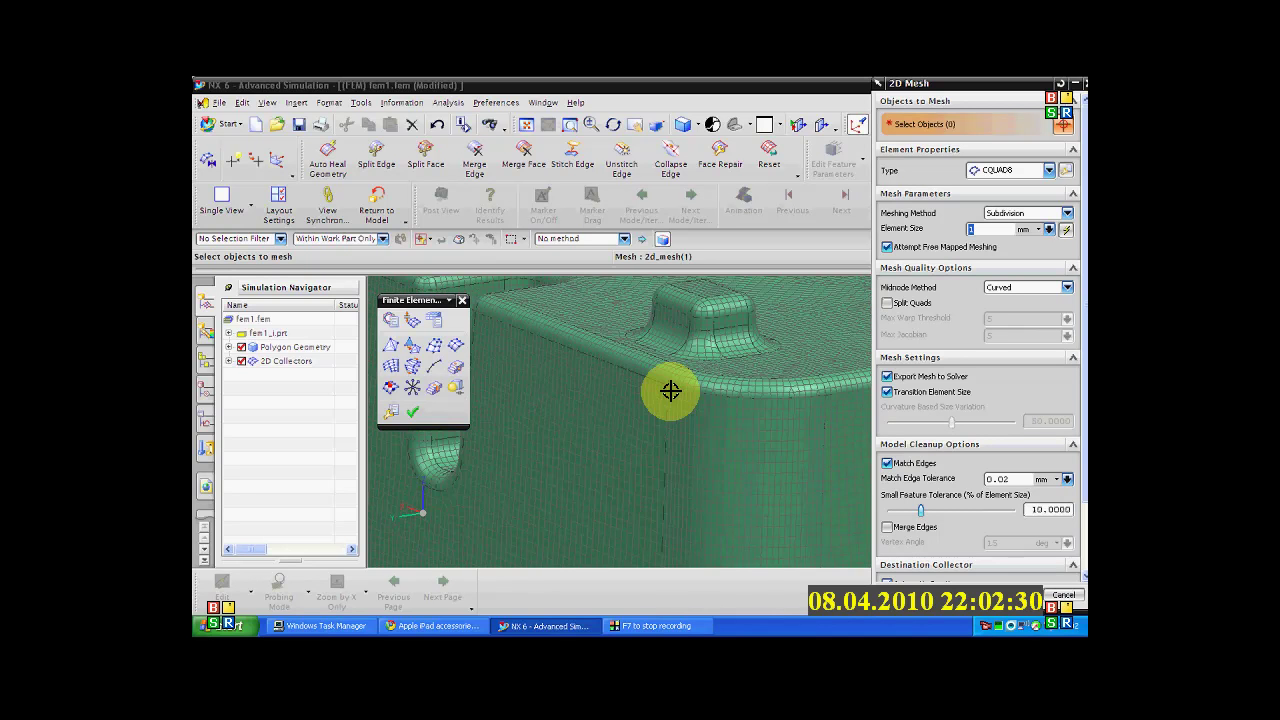
scroll(670, 390, down, 2)
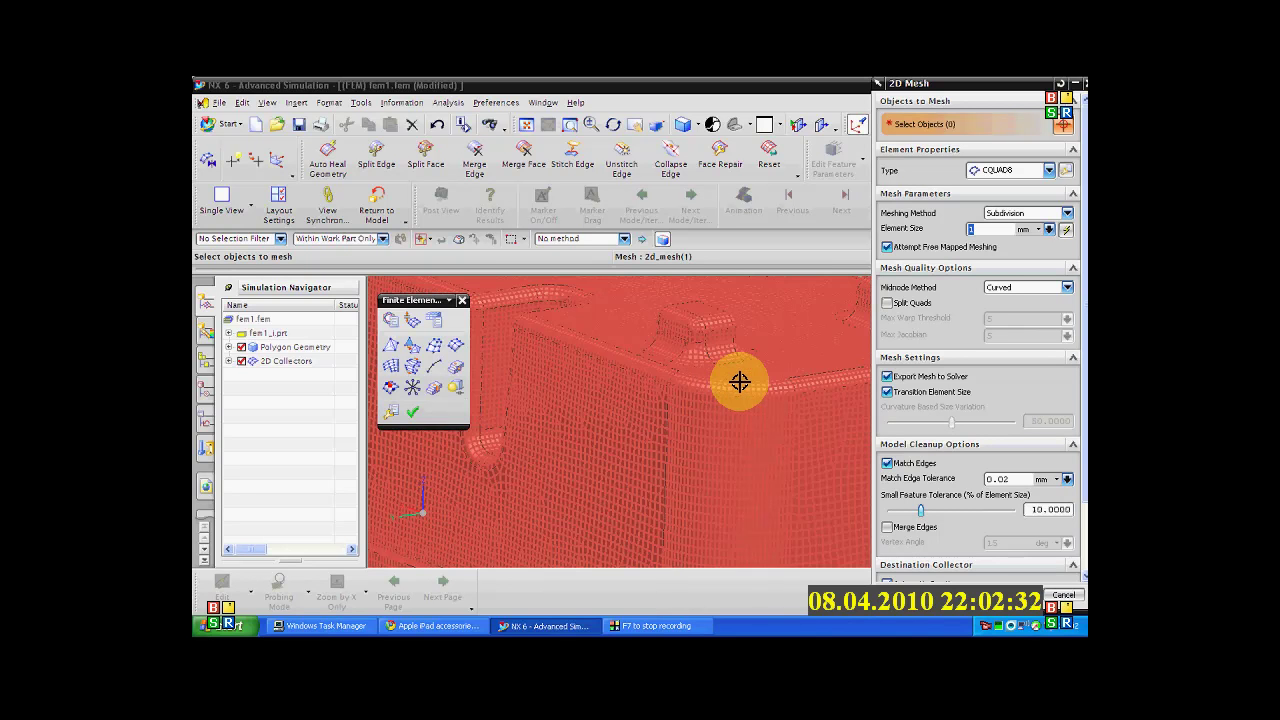
middle_drag(739, 382, 789, 355)
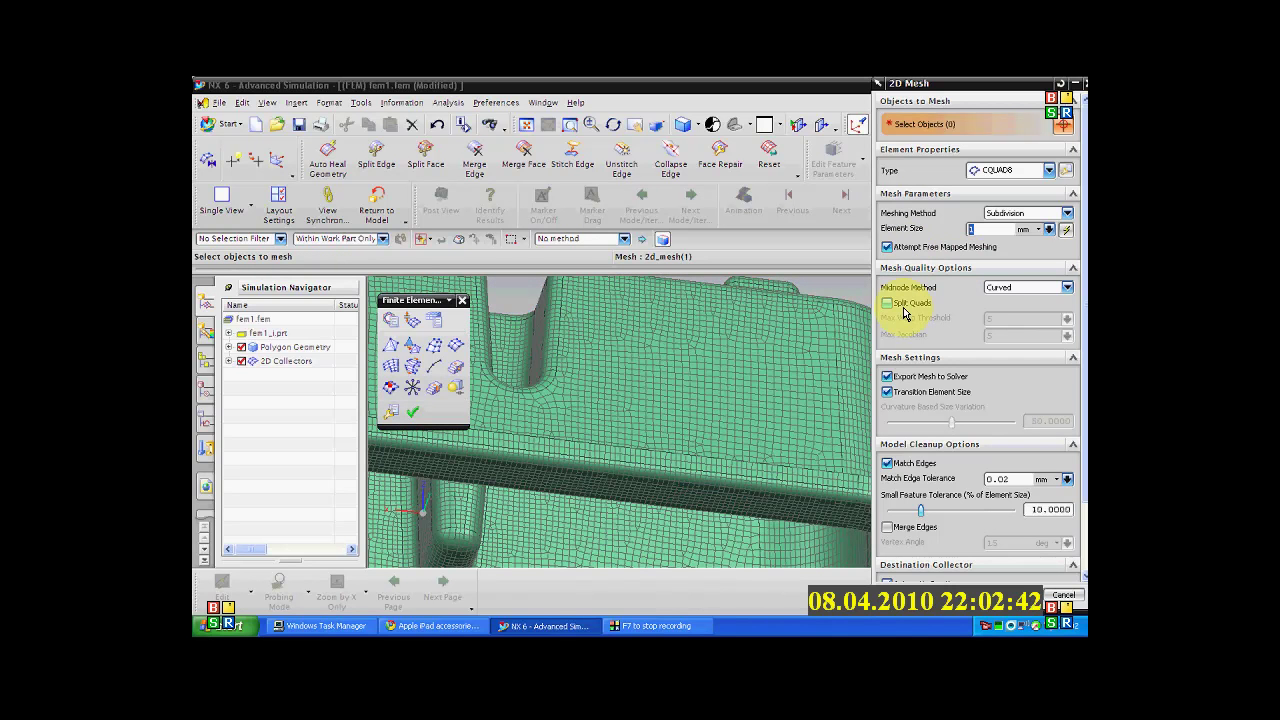
scroll(975, 502, down, 2)
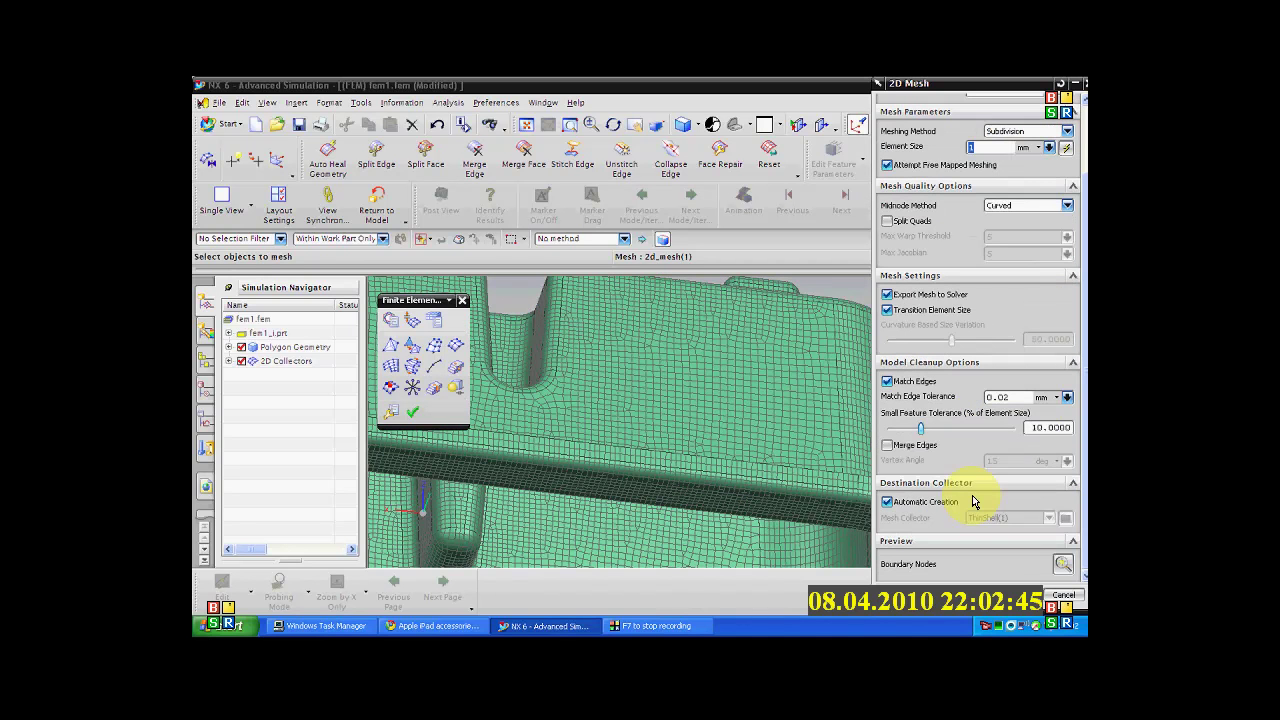
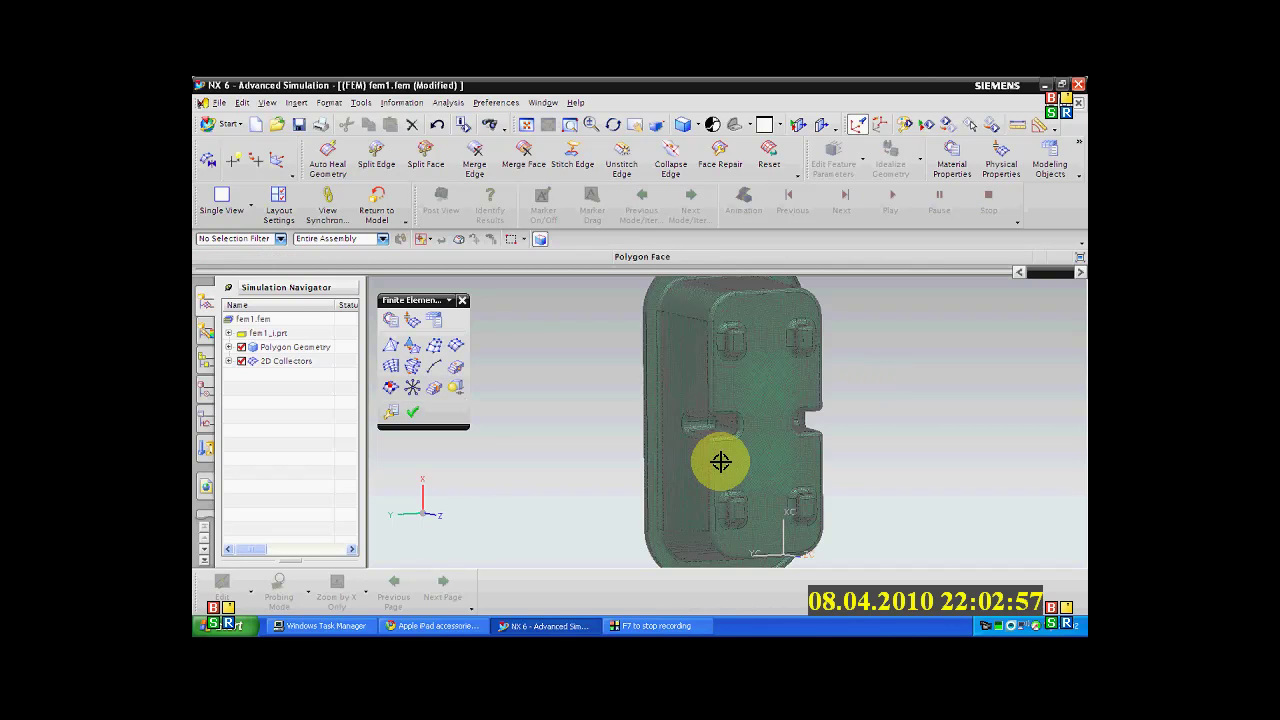
Step: Inspect the finished mesh over the whole part from several directions, including the top face and flange
middle_drag(721, 462, 753, 431)
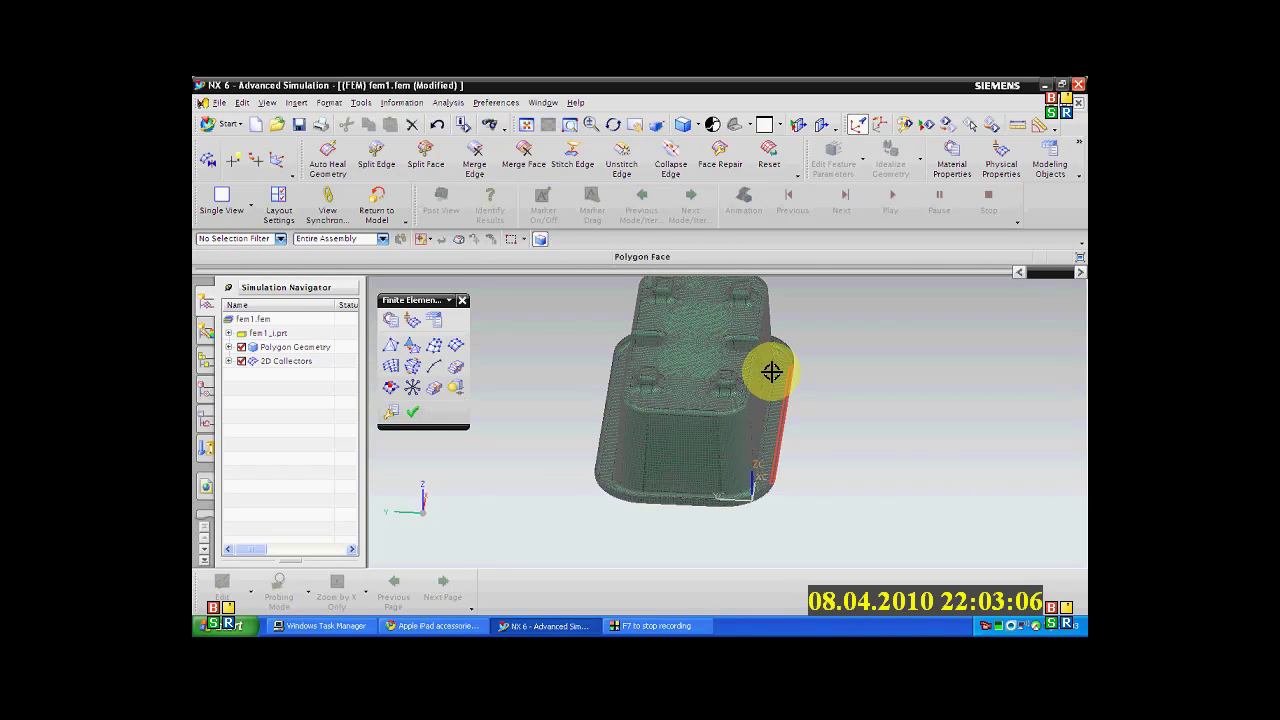
middle_drag(771, 372, 809, 320)
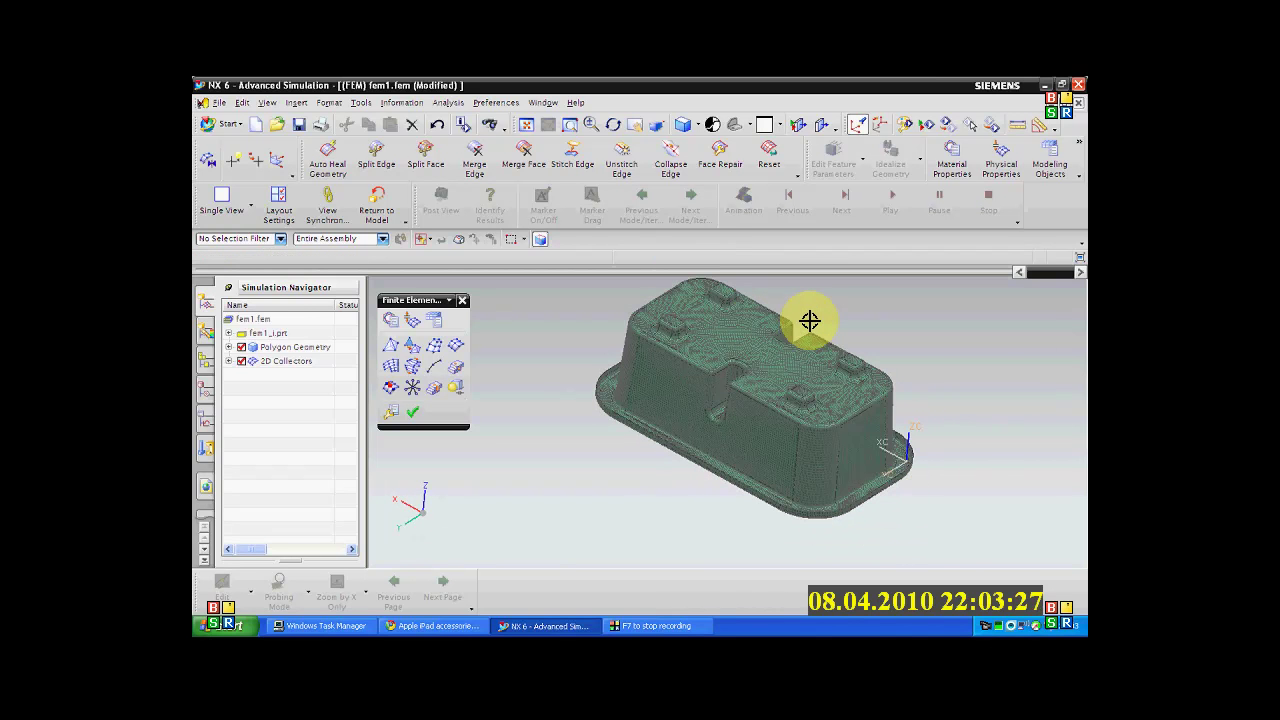
scroll(806, 317, up, 3)
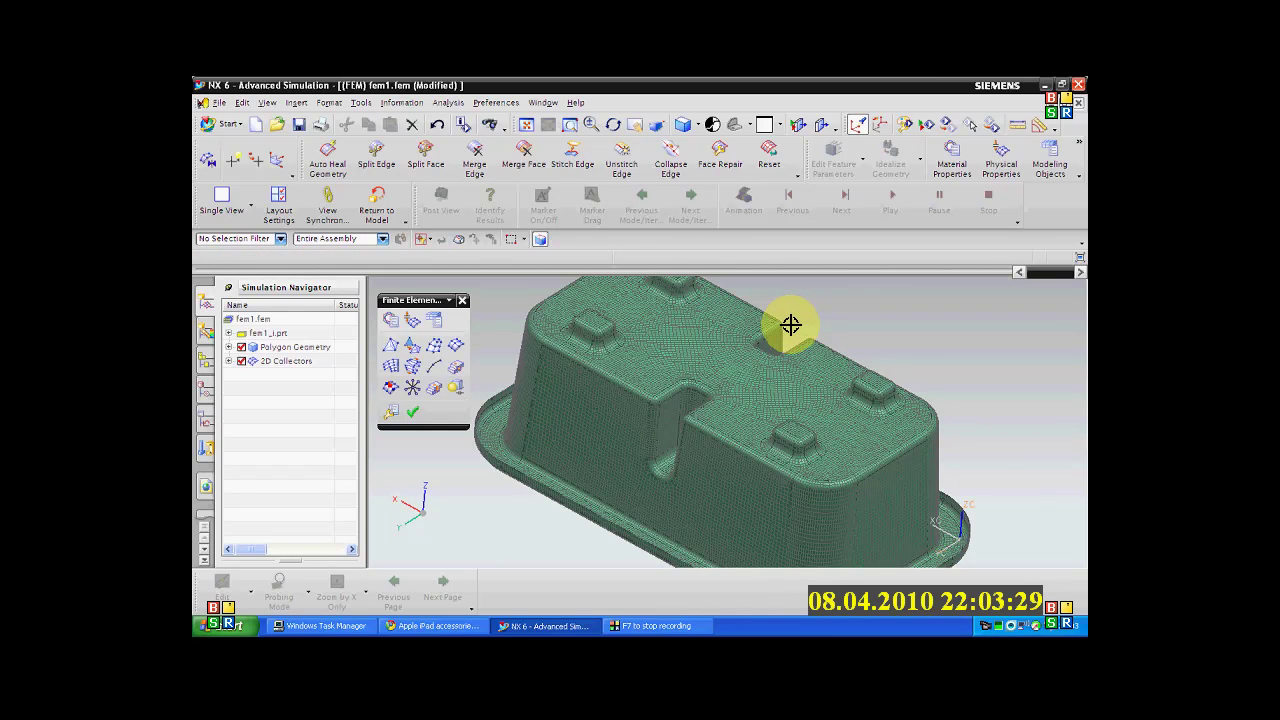
scroll(790, 325, down, 1)
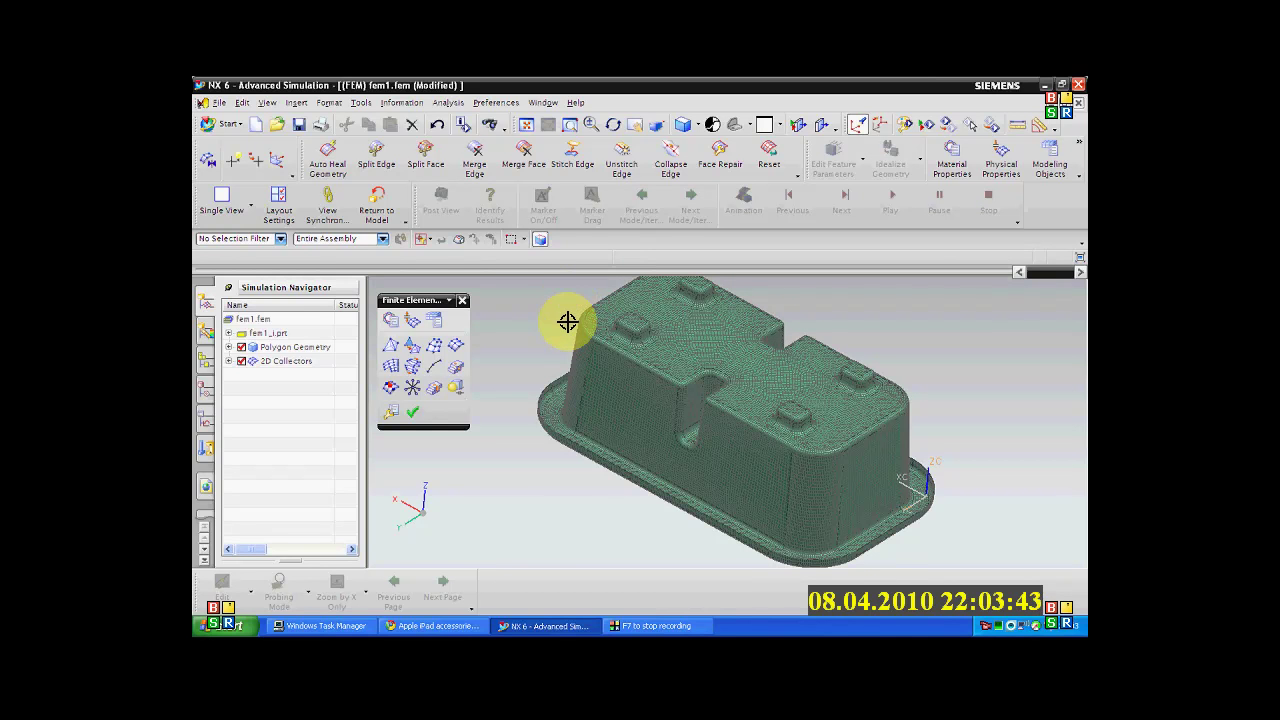
scroll(568, 312, down, 1)
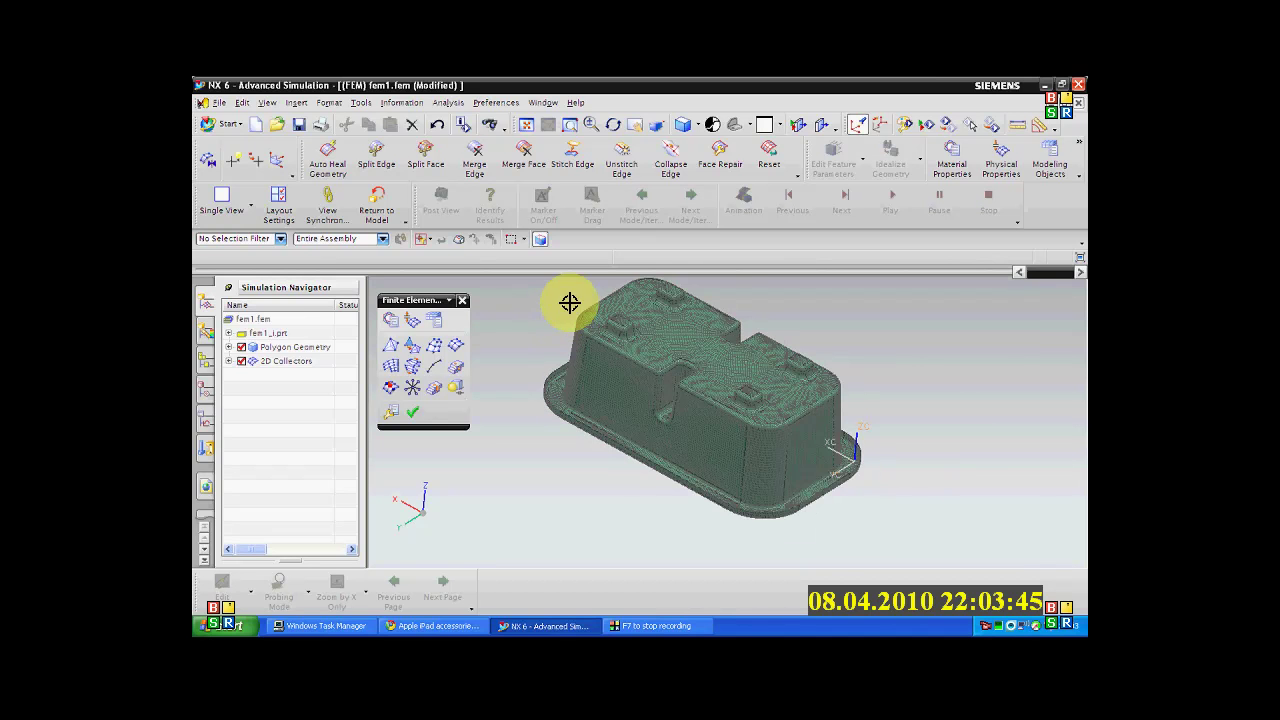
scroll(688, 330, up, 3)
mouse_move(690, 325)
middle_down()
mouse_move(688, 306)
mouse_move(686, 335)
middle_up()
middle_drag(686, 409, 766, 417)
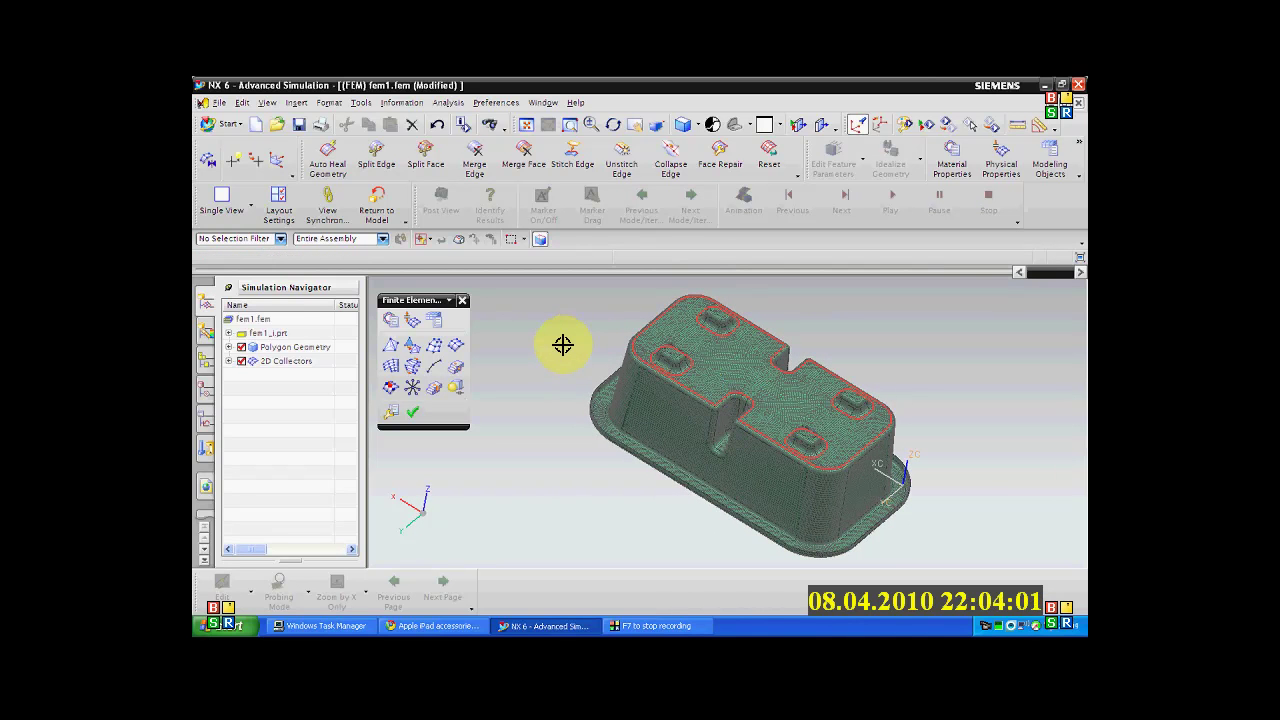
click(615, 627)
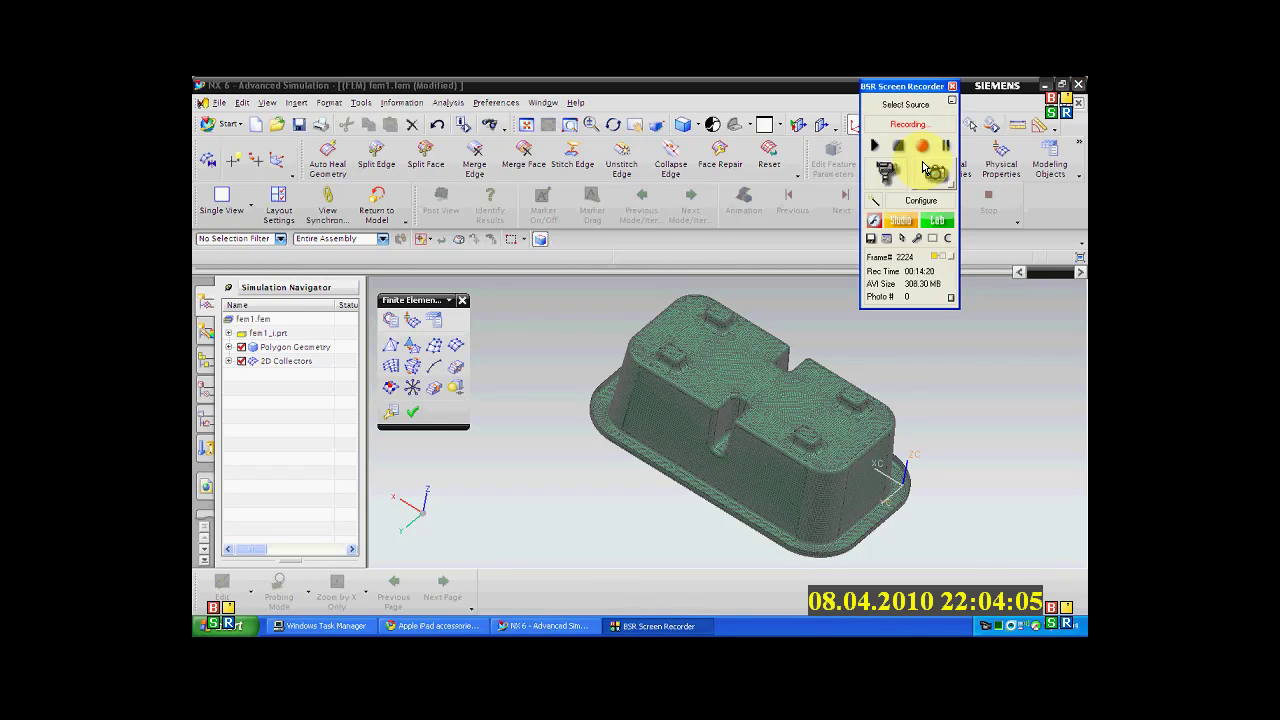